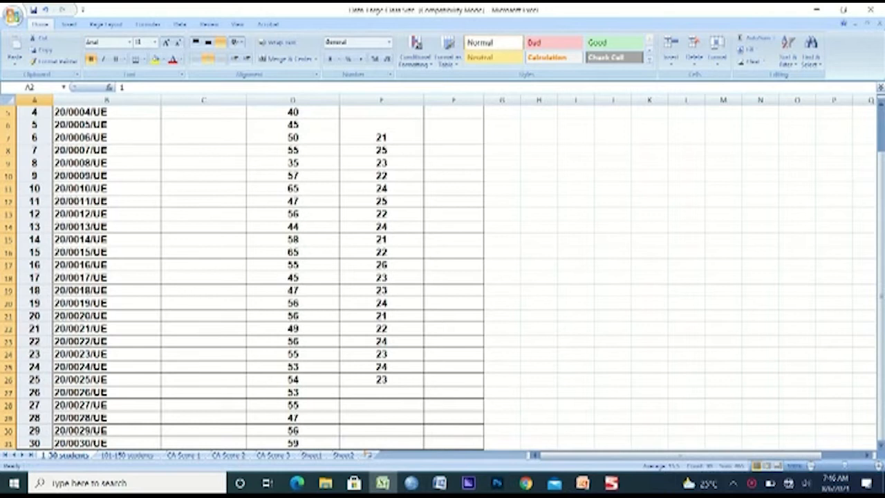
Review the registration number, name, exam score, CA score and TES columns of the 1-30 students sheet
{"action": "key", "text": "ctrl+Home"}
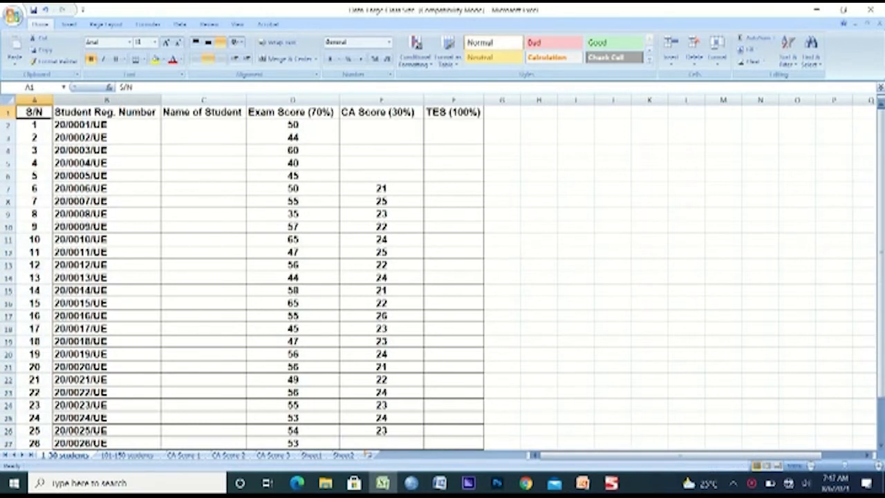
{"action": "left_click", "coordinate": [107, 101]}
{"action": "left_click", "coordinate": [203, 112]}
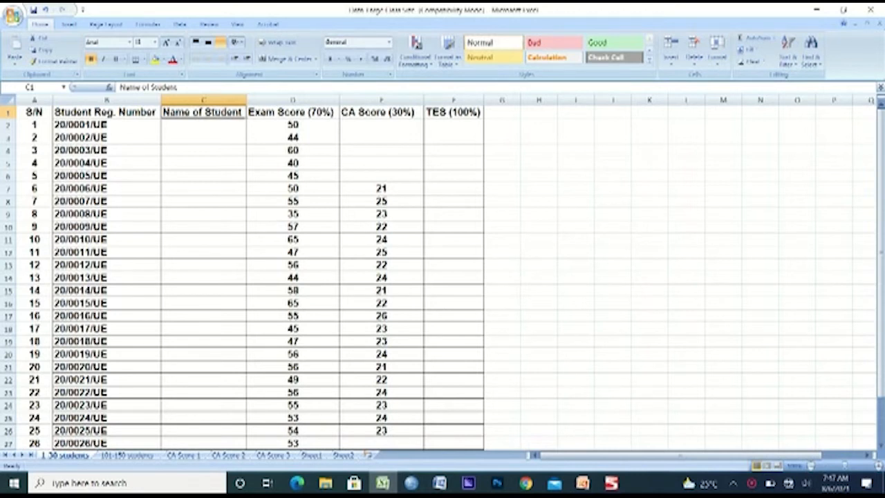
{"action": "left_click", "coordinate": [292, 100]}
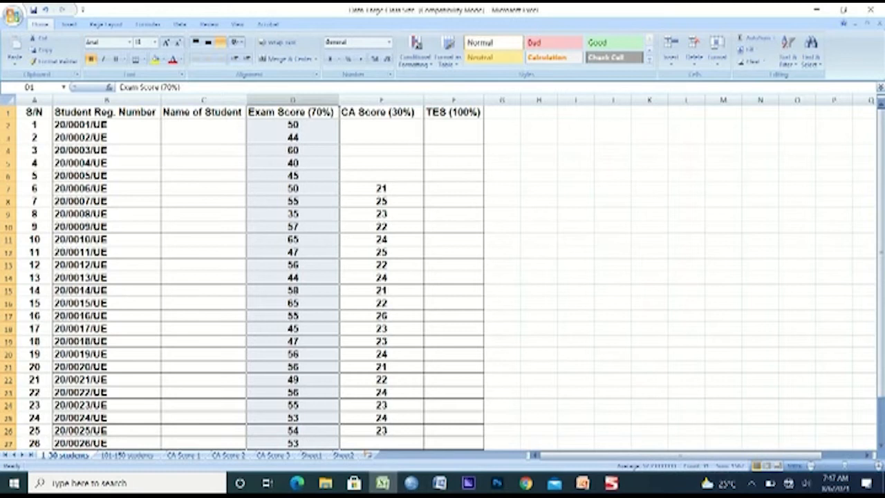
{"action": "left_click", "coordinate": [381, 100]}
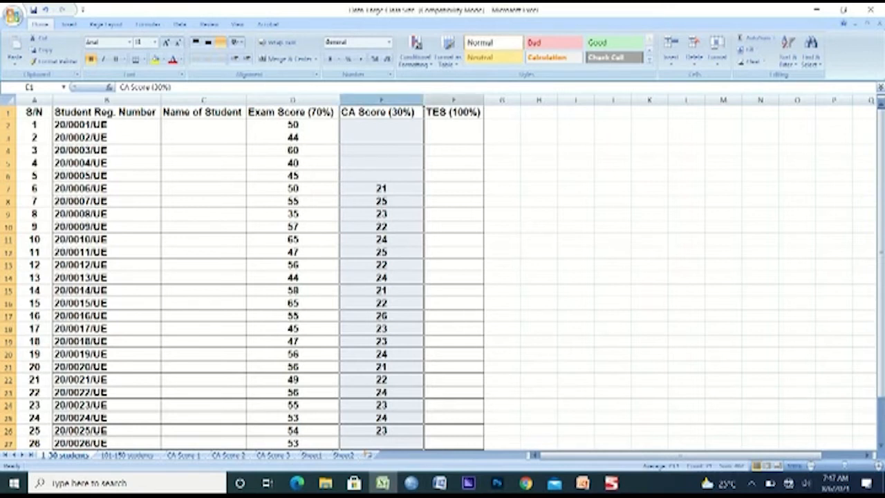
{"action": "left_click", "coordinate": [453, 100]}
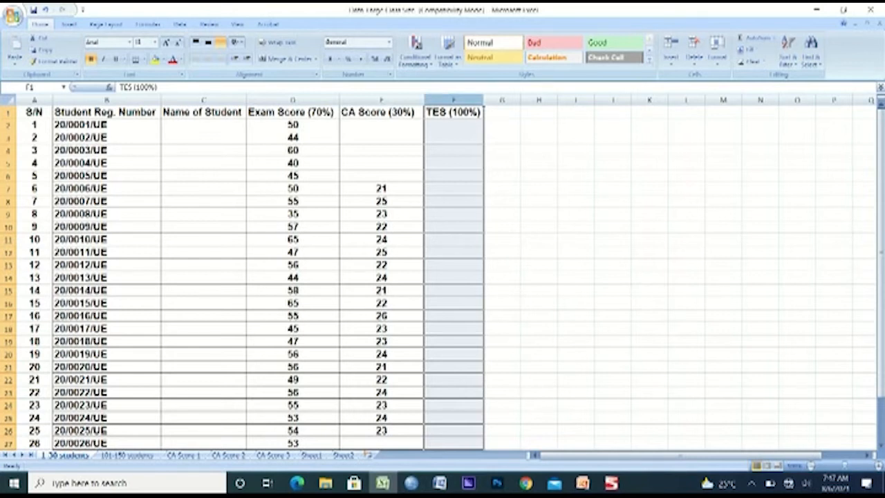
Enter the CA scores 21, 22, 21, 23 and 25 for the first five students, in cells E2 to E6
{"action": "left_click", "coordinate": [381, 125]}
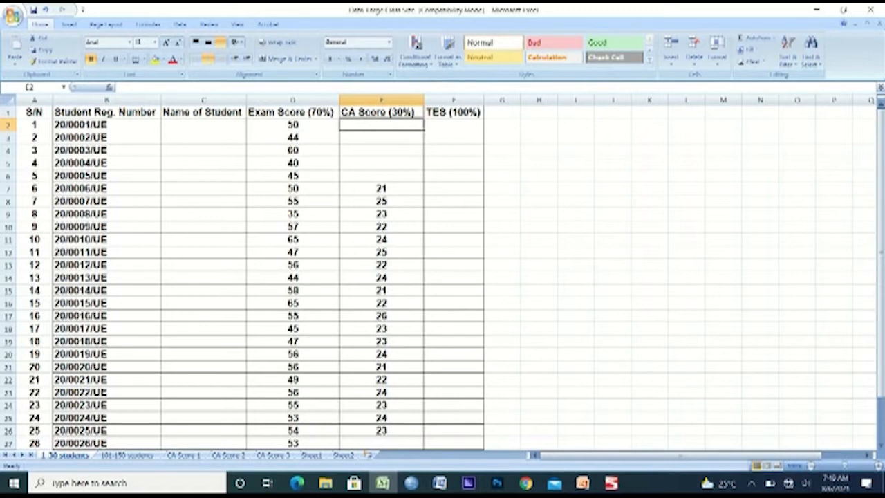
{"action": "type", "text": "21"}
{"action": "key", "text": "Return"}
{"action": "type", "text": "22"}
{"action": "key", "text": "Return"}
{"action": "type", "text": "21"}
{"action": "key", "text": "Return"}
{"action": "type", "text": "23"}
{"action": "key", "text": "Return"}
{"action": "type", "text": "25"}
{"action": "key", "text": "Return"}
Enter the CA scores 22, 24, 21, 25 and 22 for students 26 to 30, in cells E27 to E31
{"action": "key", "text": "Down"}
{"action": "key", "text": "Down"}
{"action": "key", "text": "Down"}
{"action": "key", "text": "Down"}
{"action": "key", "text": "Down"}
{"action": "key", "text": "Down"}
{"action": "key", "text": "Down"}
{"action": "key", "text": "Down"}
{"action": "key", "text": "Down"}
{"action": "key", "text": "Down"}
{"action": "key", "text": "Down"}
{"action": "key", "text": "Down"}
{"action": "key", "text": "Down"}
{"action": "key", "text": "Down"}
{"action": "key", "text": "Down"}
{"action": "key", "text": "Down"}
{"action": "key", "text": "Down"}
{"action": "key", "text": "Down"}
{"action": "key", "text": "Down"}
{"action": "key", "text": "Down"}
{"action": "key", "text": "Down"}
{"action": "key", "text": "Down"}
{"action": "key", "text": "Down"}
{"action": "key", "text": "Down"}
{"action": "key", "text": "Down"}
{"action": "key", "text": "Up"}
{"action": "key", "text": "Up"}
{"action": "key", "text": "Up"}
{"action": "key", "text": "Up"}
{"action": "key", "text": "Up"}
{"action": "type", "text": "22"}
{"action": "key", "text": "Return"}
{"action": "type", "text": "24"}
{"action": "key", "text": "Return"}
{"action": "type", "text": "21"}
{"action": "key", "text": "Return"}
{"action": "type", "text": "25"}
{"action": "key", "text": "Return"}
{"action": "type", "text": "22"}
{"action": "key", "text": "Return"}
{"action": "key", "text": "Up"}
{"action": "key", "text": "ctrl+Home"}
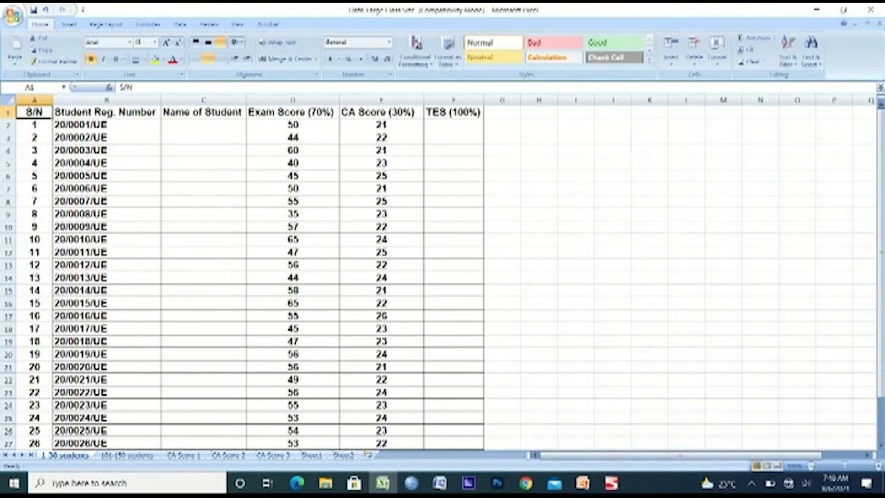
Calculate the first student's TES in cell F2 with the formula =D2+E2
{"action": "left_click", "coordinate": [454, 125]}
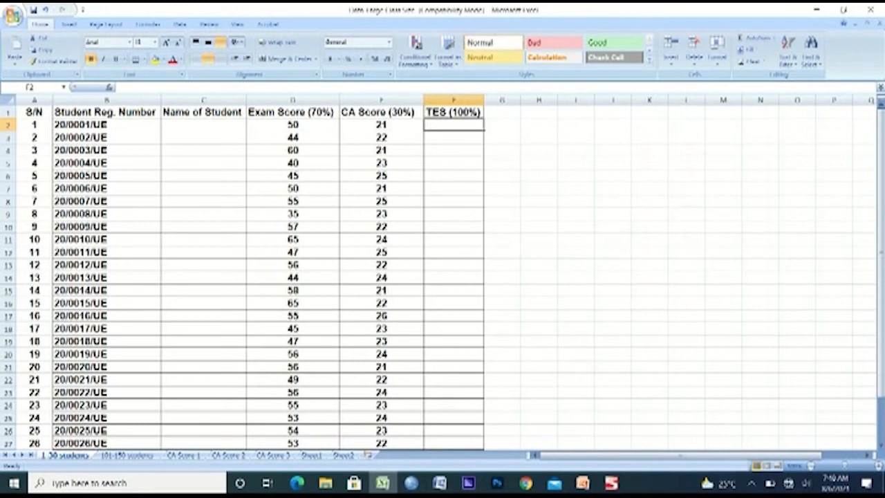
{"action": "type", "text": "="}
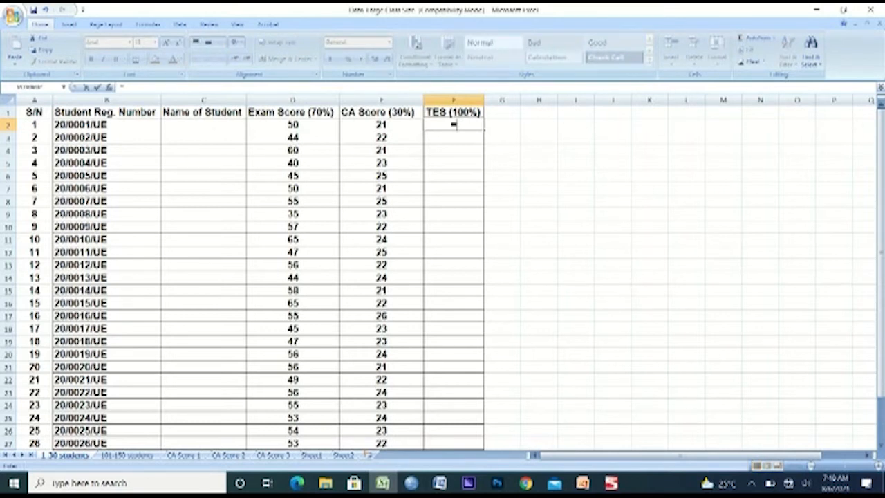
{"action": "left_click", "coordinate": [293, 125]}
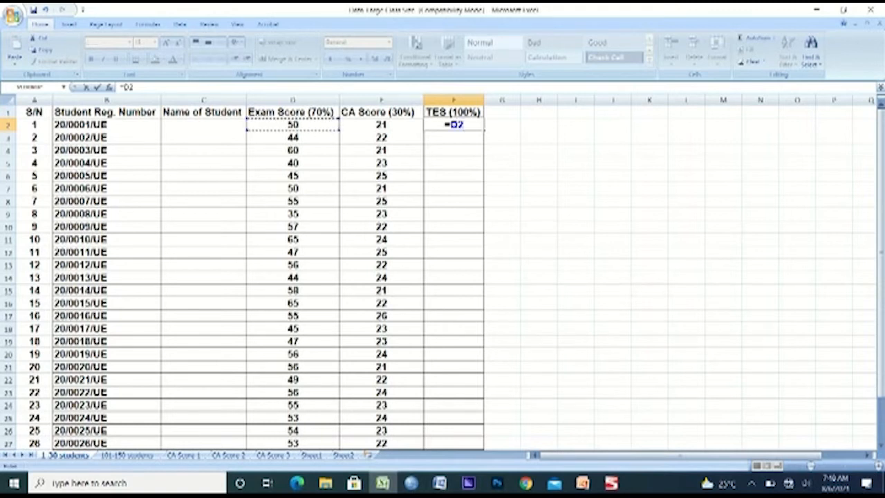
{"action": "type", "text": "+"}
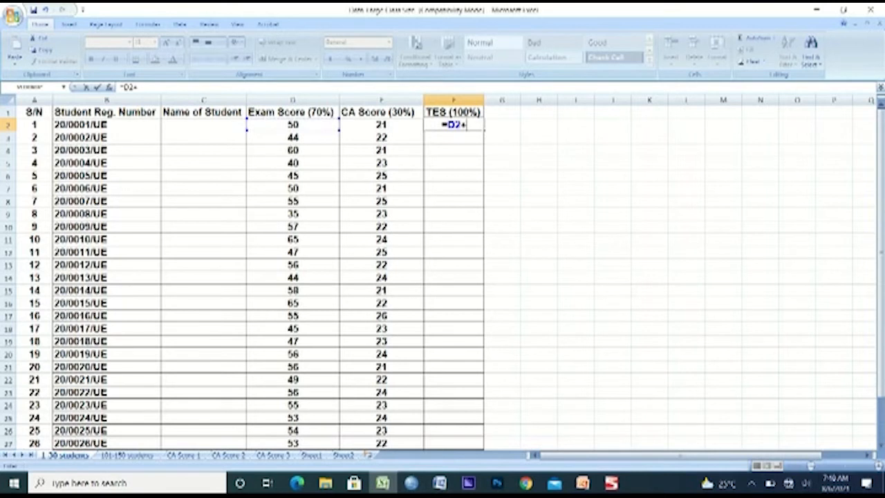
{"action": "left_click", "coordinate": [381, 125]}
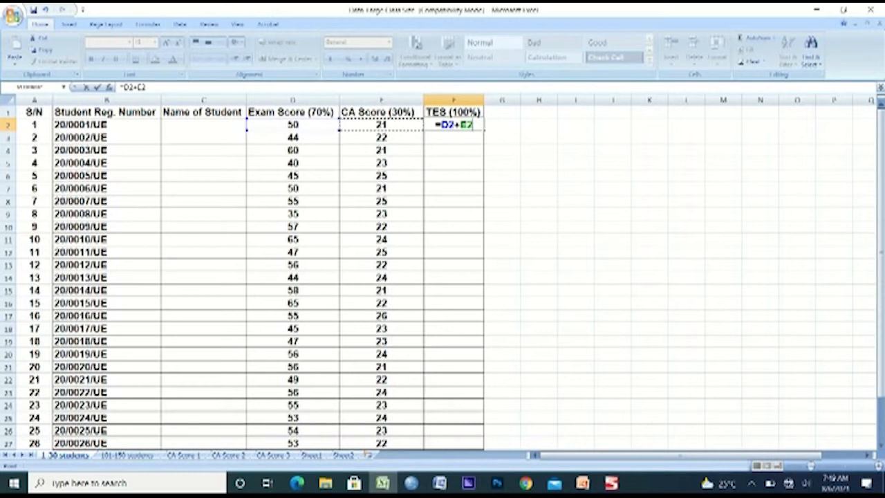
{"action": "key", "text": "Return"}
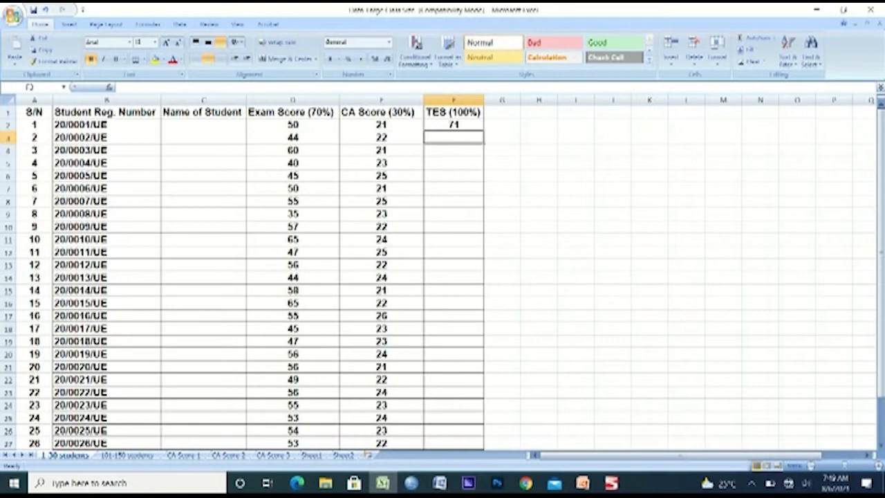
Fill the TES formula from F2 down to F31, and undo that fill
{"action": "left_click", "coordinate": [454, 125]}
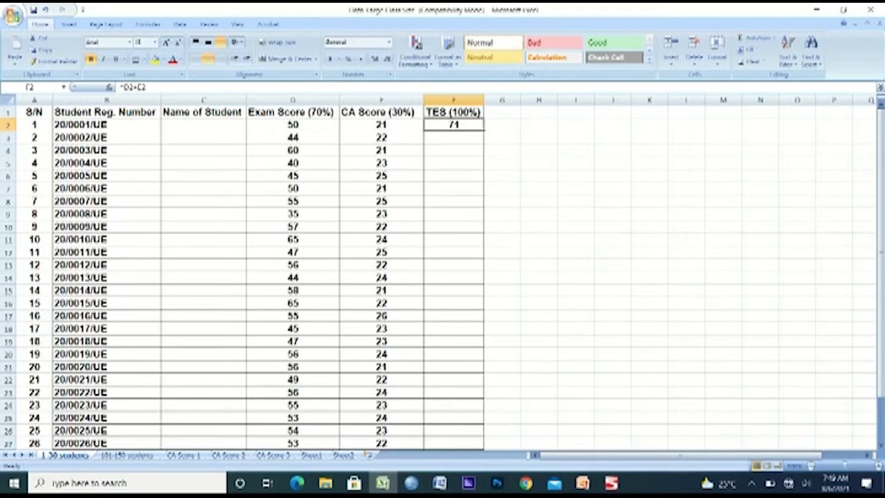
{"action": "left_click_drag", "start_coordinate": [484, 130], "coordinate": [484, 423]}
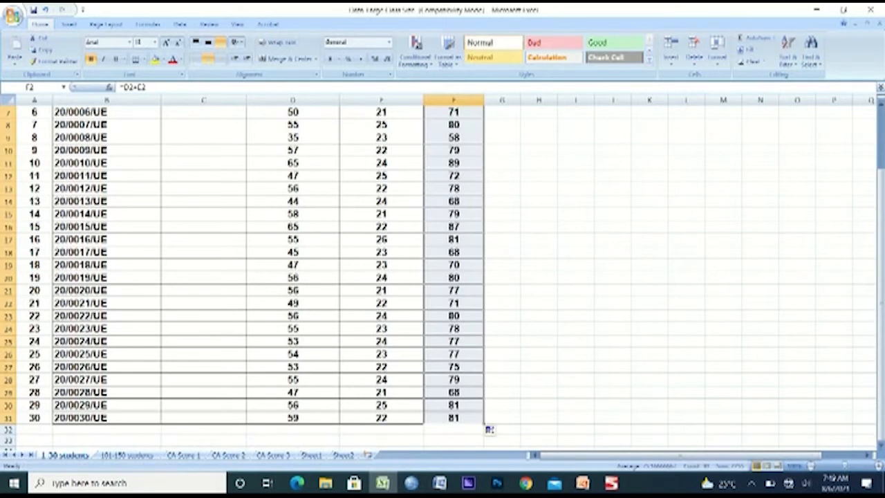
{"action": "left_click", "coordinate": [538, 393]}
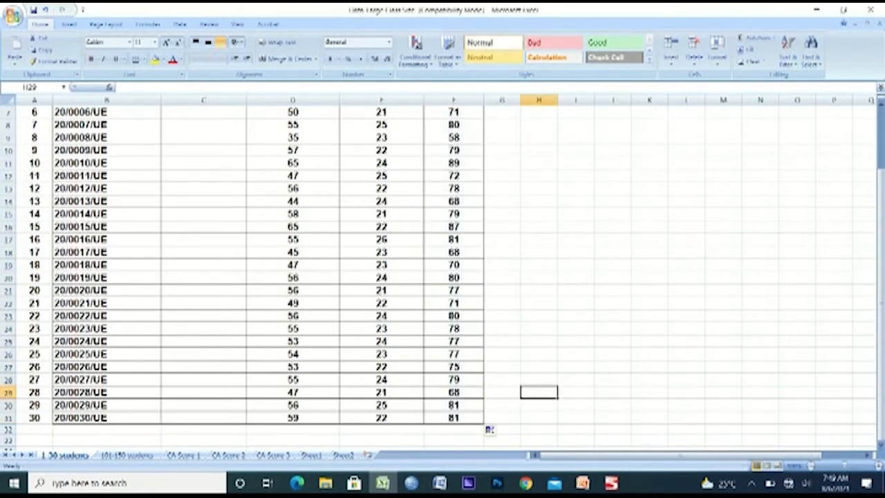
{"action": "key", "text": "ctrl+z"}
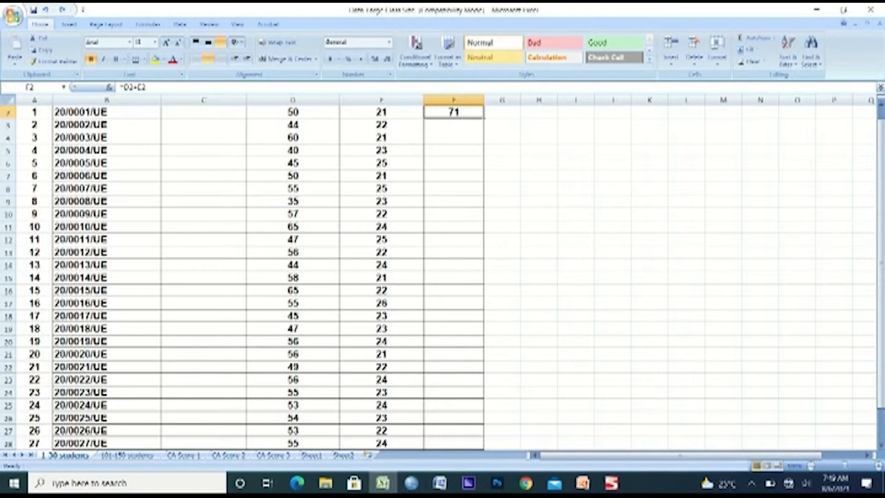
Auto-fill the TES formula from F2 down the column to the last student and check the filled rows
{"action": "double_click", "coordinate": [484, 118]}
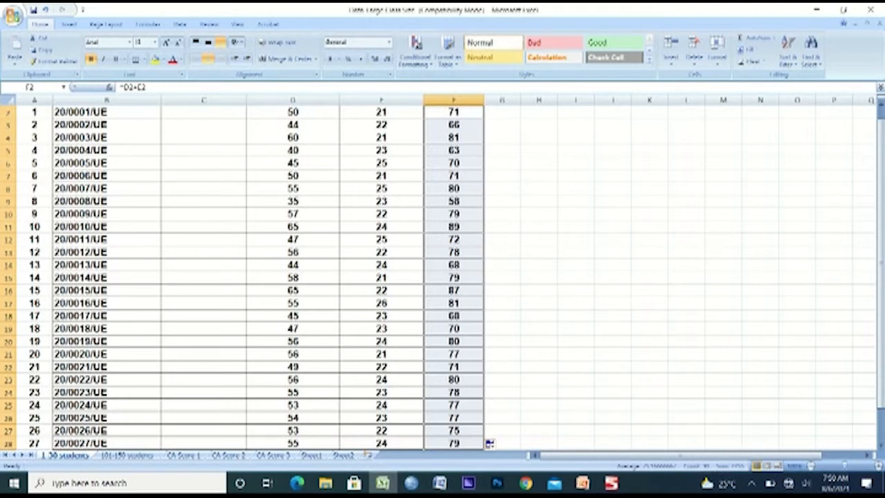
{"action": "left_click", "coordinate": [454, 239]}
{"action": "key", "text": "Page_Down"}
{"action": "key", "text": "ctrl+Home"}
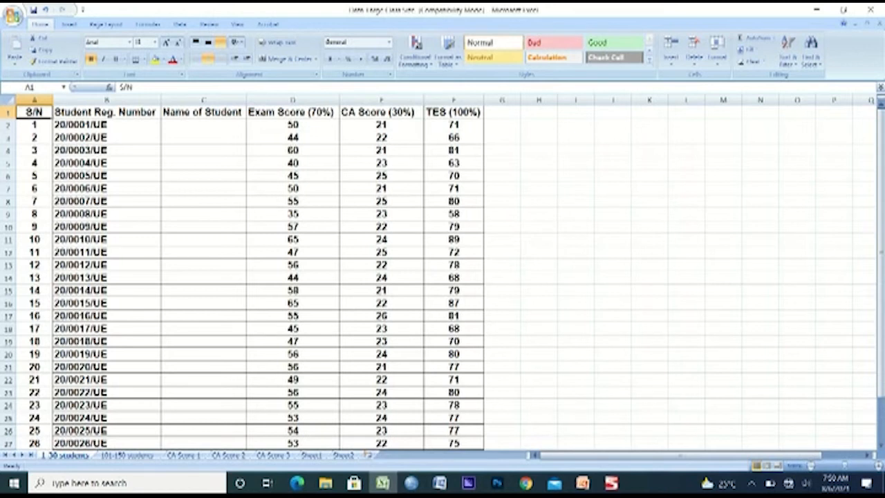
Examine the 101-150 students sheet: the extent of its serial numbers and its registration number, exam score and CA score columns
{"action": "key", "text": "ctrl+Page_Down"}
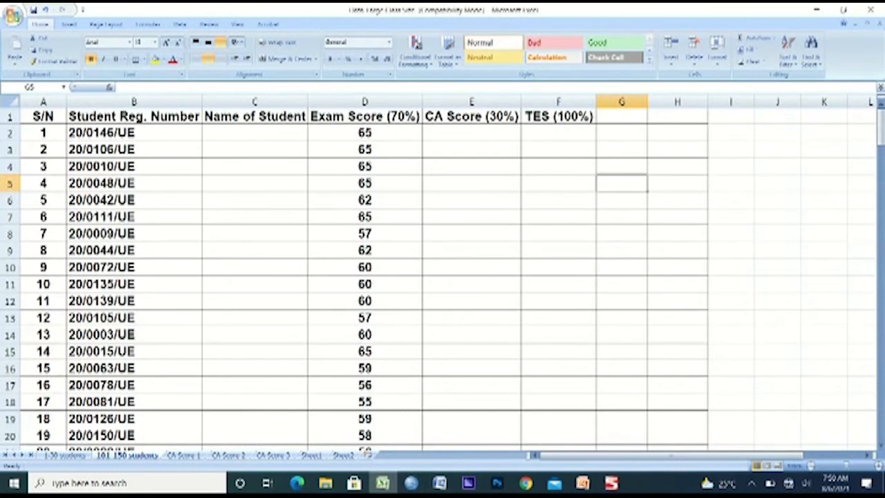
{"action": "left_click", "coordinate": [43, 133]}
{"action": "key", "text": "ctrl+shift+Down"}
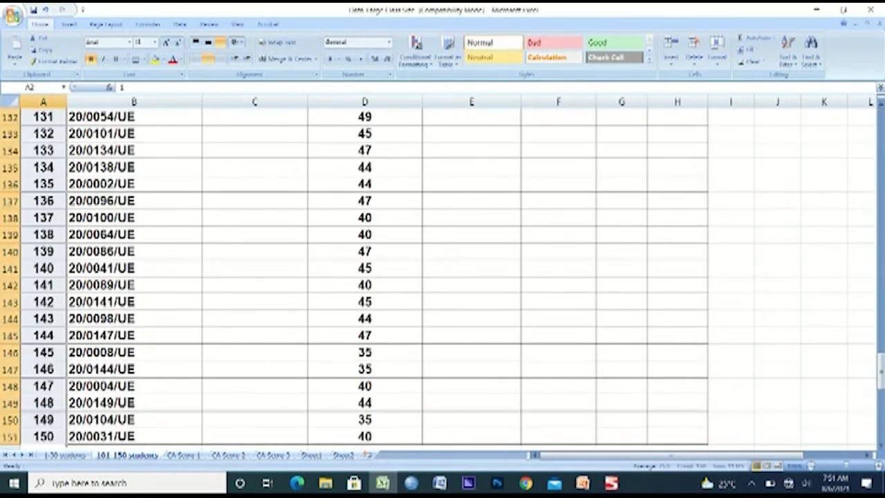
{"action": "left_click_drag", "start_coordinate": [881, 372], "coordinate": [882, 90]}
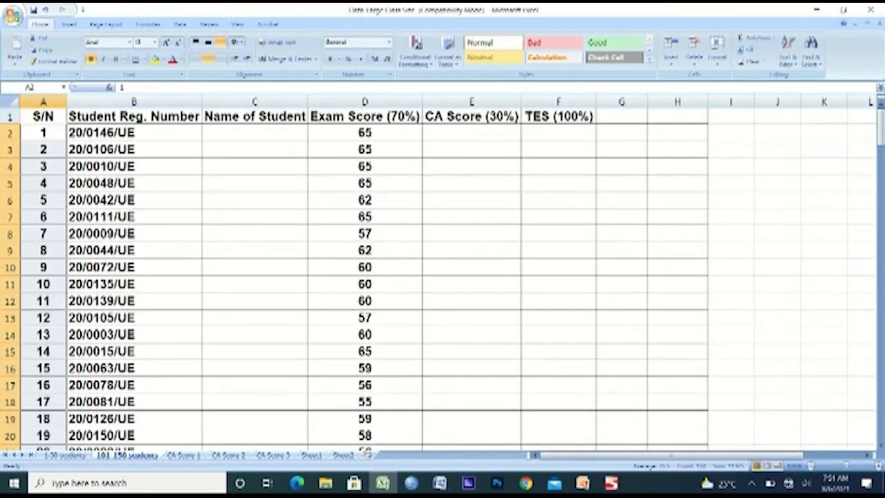
{"action": "left_click", "coordinate": [134, 101]}
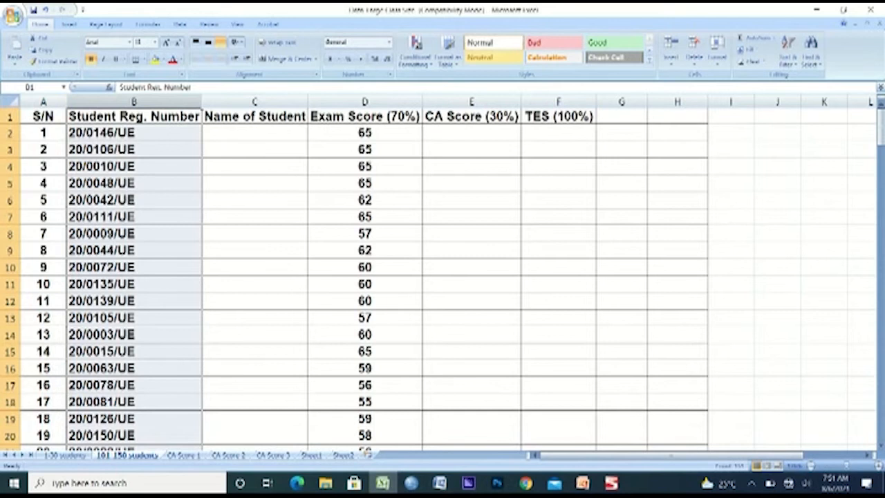
{"action": "left_click", "coordinate": [365, 102]}
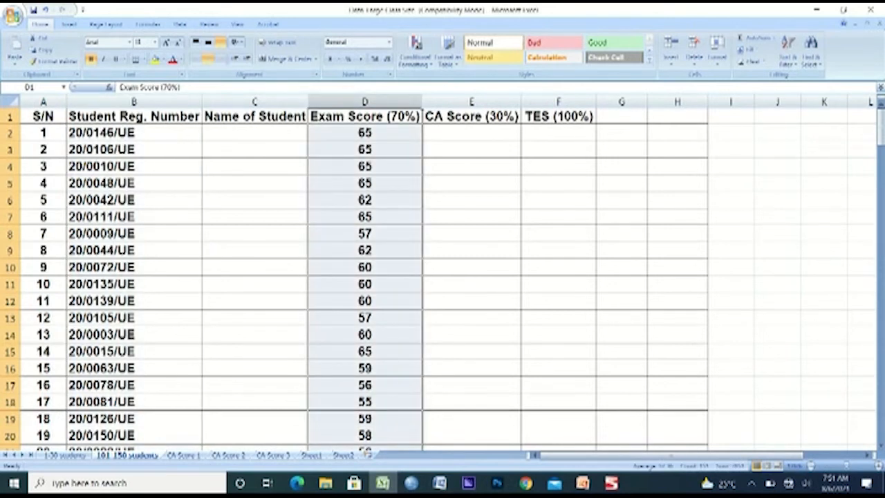
{"action": "left_click", "coordinate": [472, 102]}
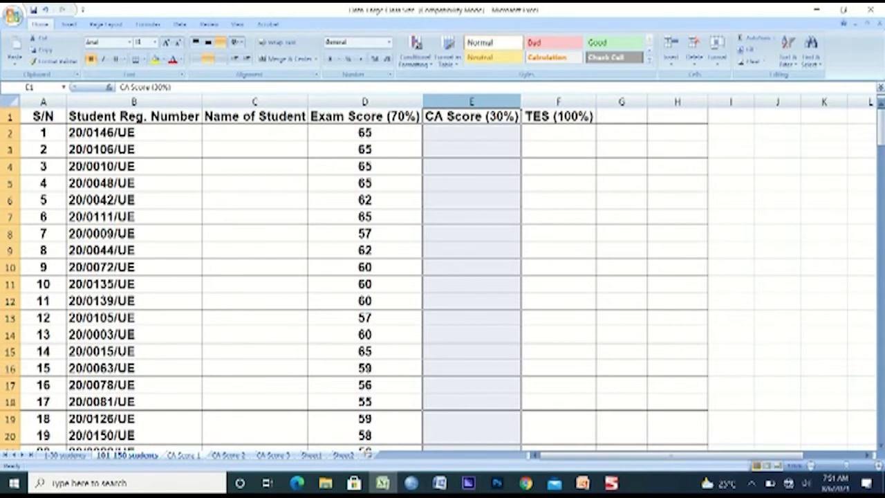
Look through the CA Score 1, CA Score 2 and CA Score 3 sheets, ending on CA Score 1
{"action": "left_click", "coordinate": [183, 455]}
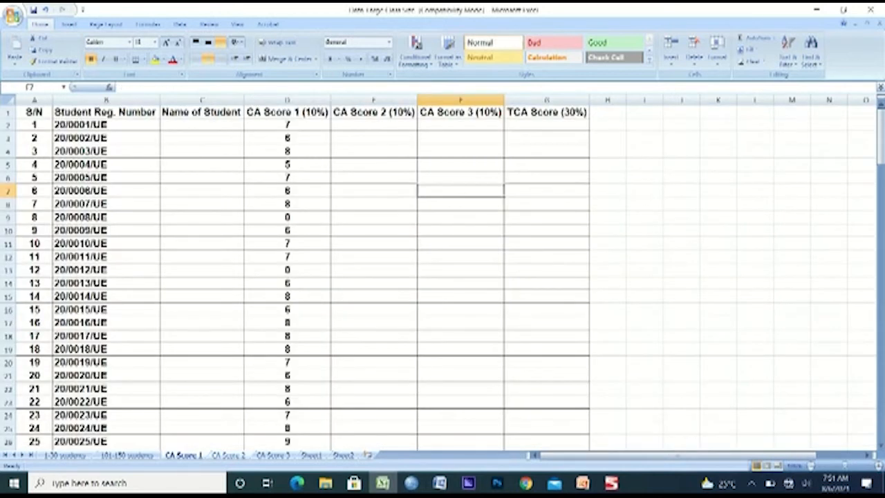
{"action": "left_click", "coordinate": [228, 455]}
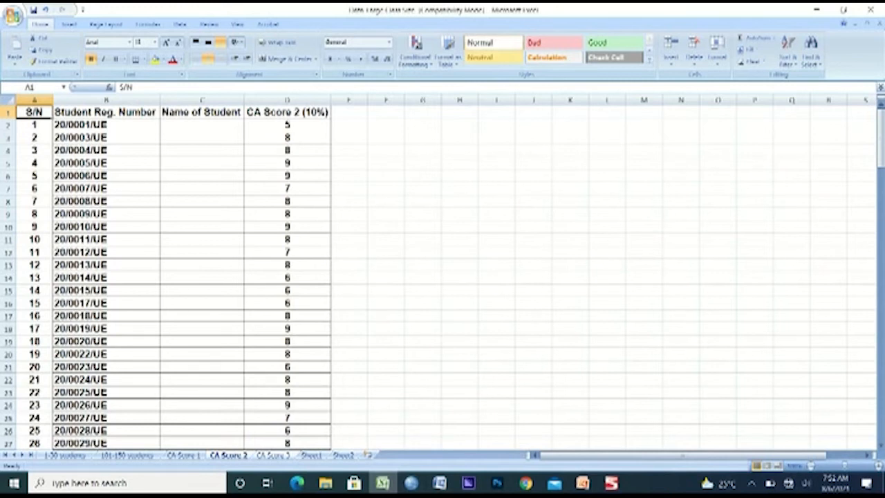
{"action": "left_click", "coordinate": [273, 455]}
{"action": "left_click", "coordinate": [183, 456]}
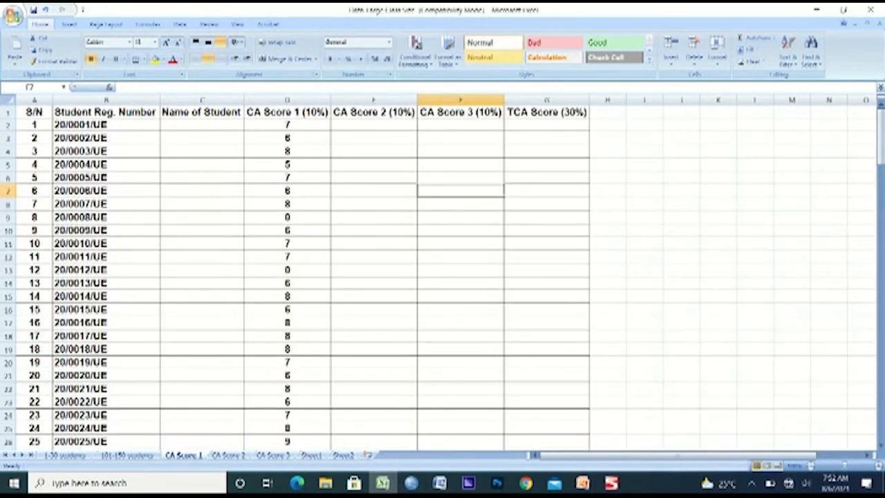
Search for the VLOOKUP function and insert it in E2, the first student's CA Score 2 cell on the CA Score 1 sheet
{"action": "left_click", "coordinate": [413, 125]}
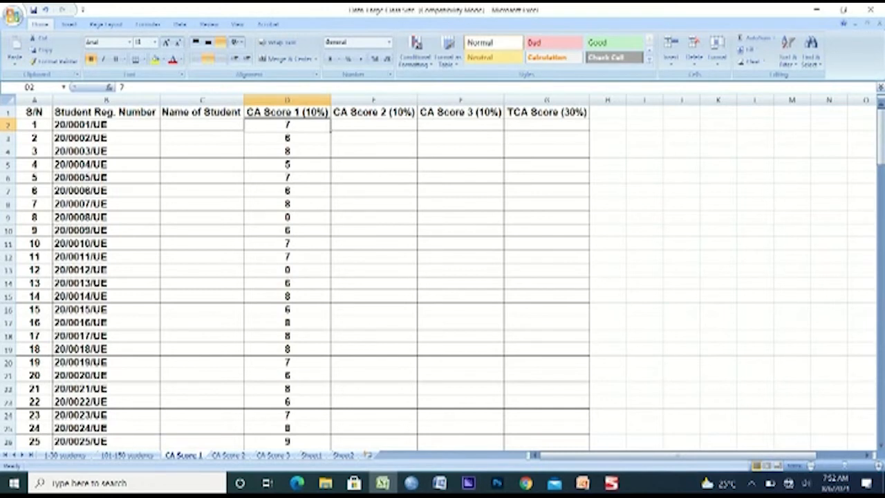
{"action": "left_click", "coordinate": [375, 125]}
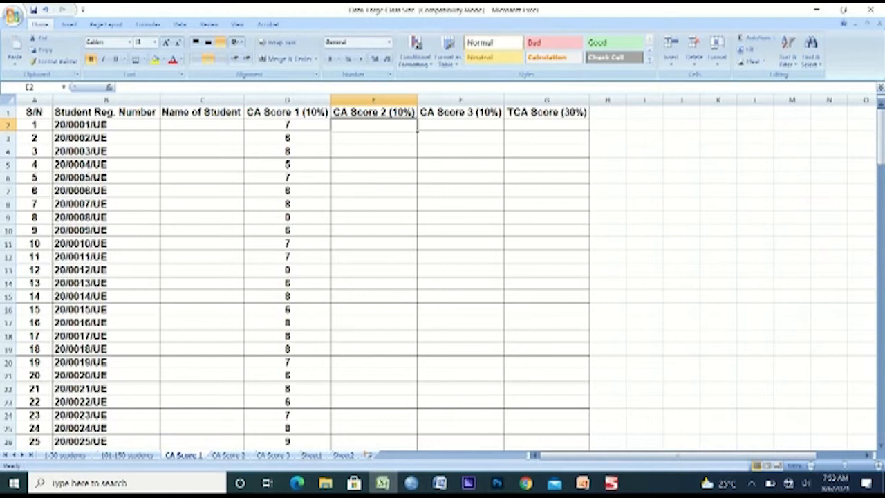
{"action": "left_click", "coordinate": [109, 87]}
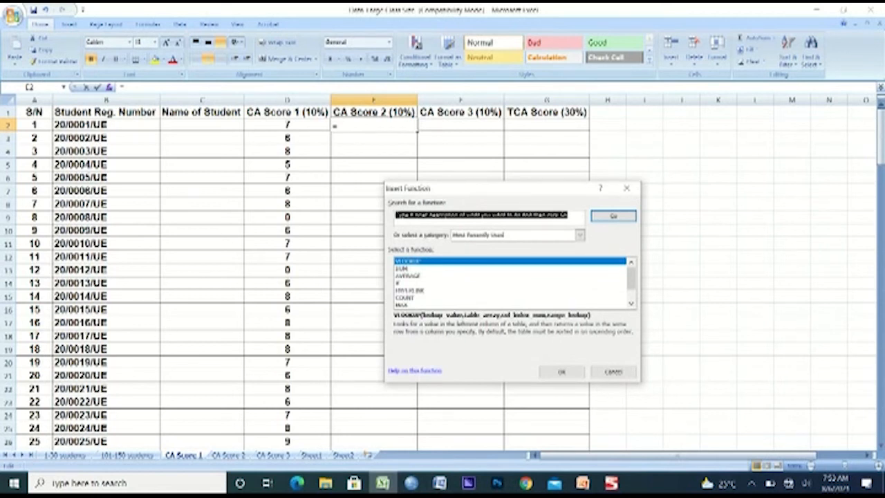
{"action": "left_click", "coordinate": [488, 215]}
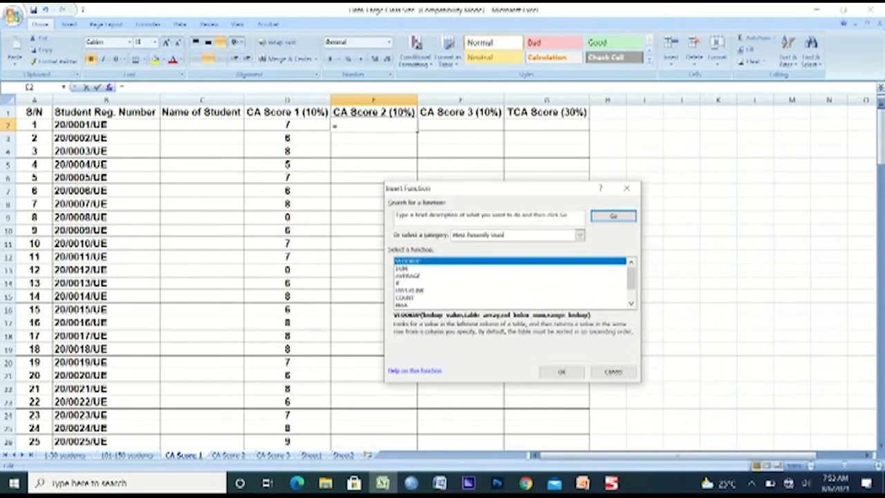
{"action": "left_click_drag", "start_coordinate": [396, 215], "coordinate": [569, 215]}
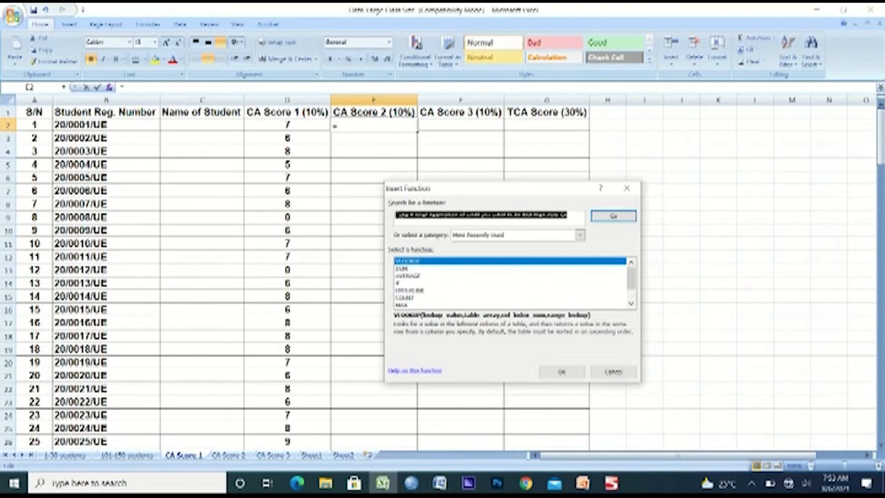
{"action": "type", "text": "VL"}
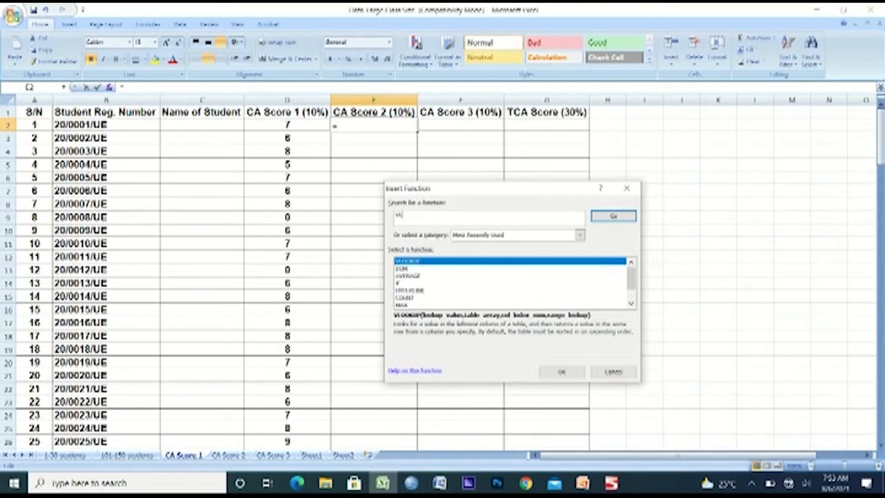
{"action": "type", "text": "OOKUP"}
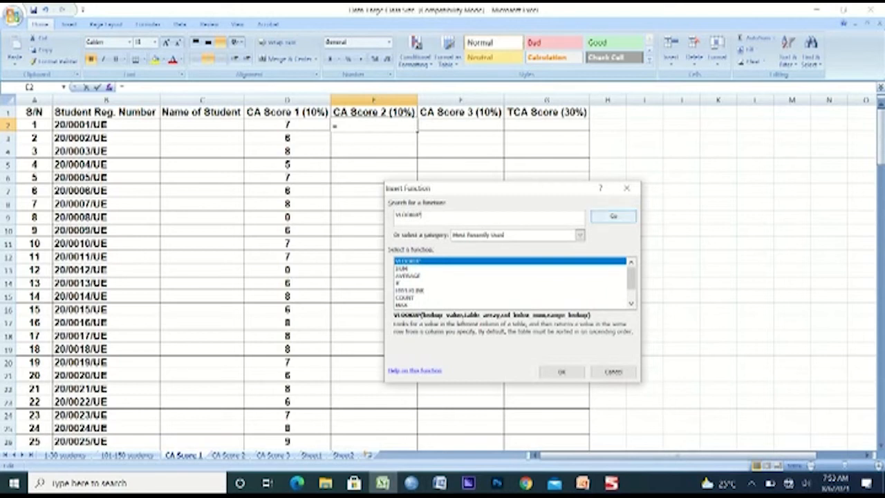
{"action": "key", "text": "Return"}
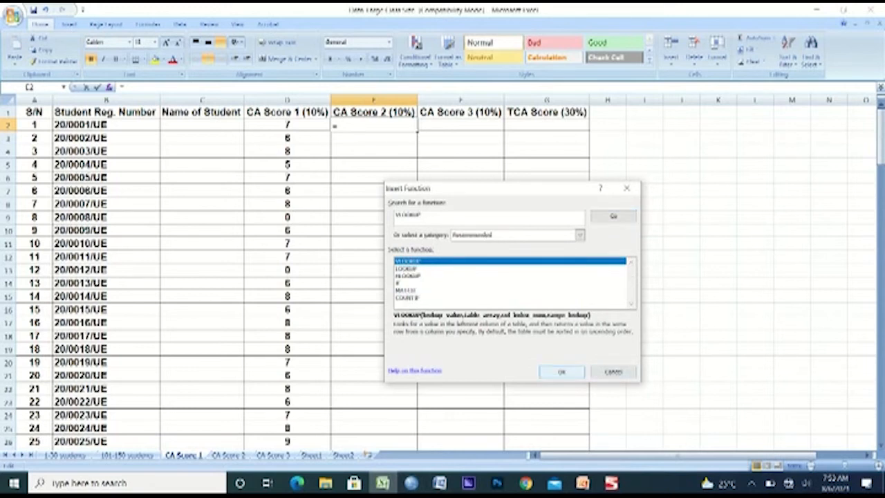
{"action": "key", "text": "Return"}
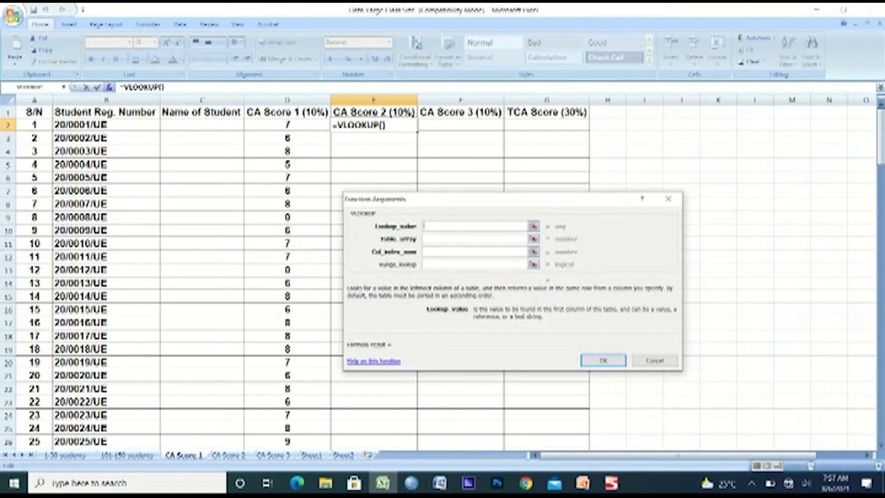
Set the lookup value to B2 and the table array to columns B:D of the CA Score 2 sheet
{"action": "left_click", "coordinate": [107, 125]}
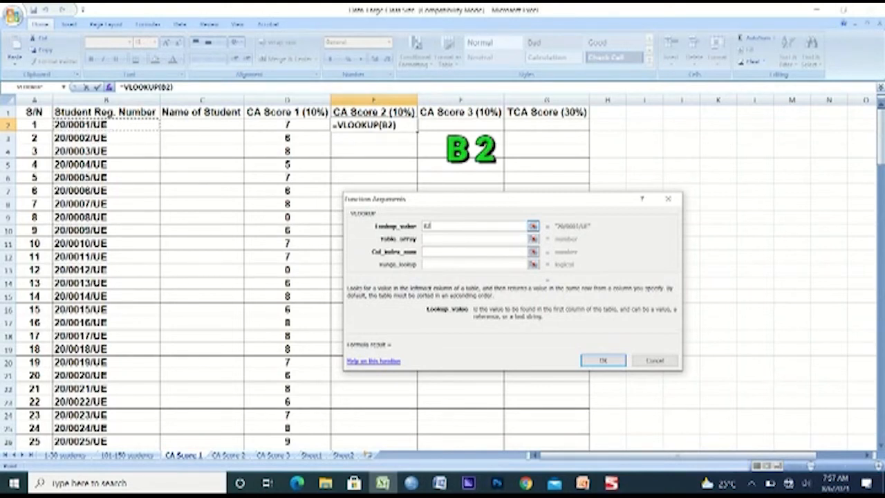
{"action": "left_click", "coordinate": [475, 239]}
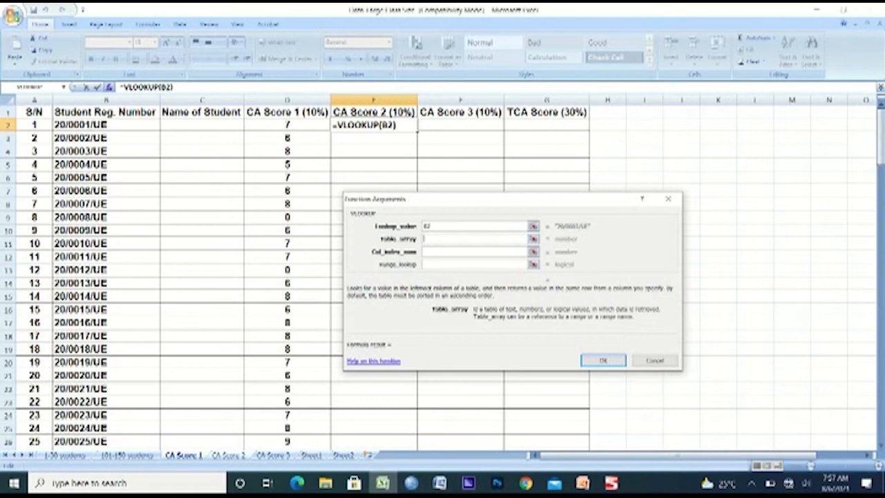
{"action": "left_click", "coordinate": [228, 455]}
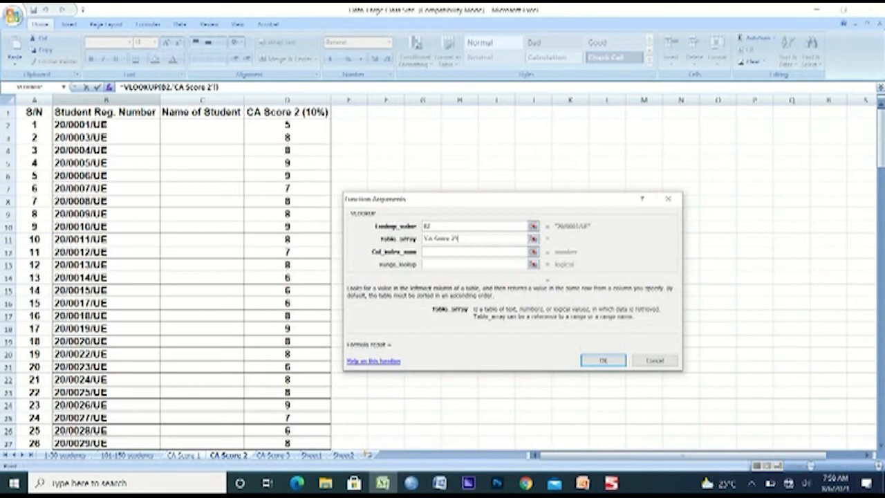
{"action": "type", "text": "B:D"}
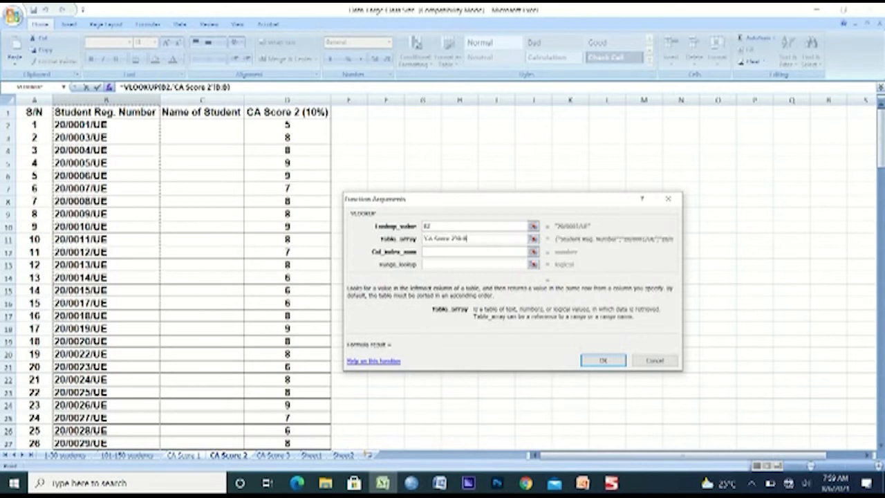
{"action": "key", "text": "BackSpace"}
{"action": "type", "text": "C"}
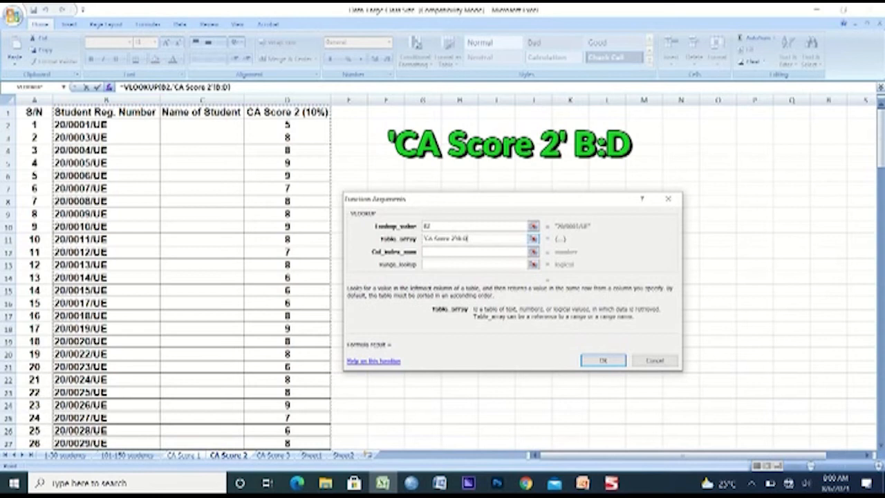
Set the column index number to 3 and the range lookup to FALSE, completing the VLOOKUP in E2
{"action": "key", "text": "Tab"}
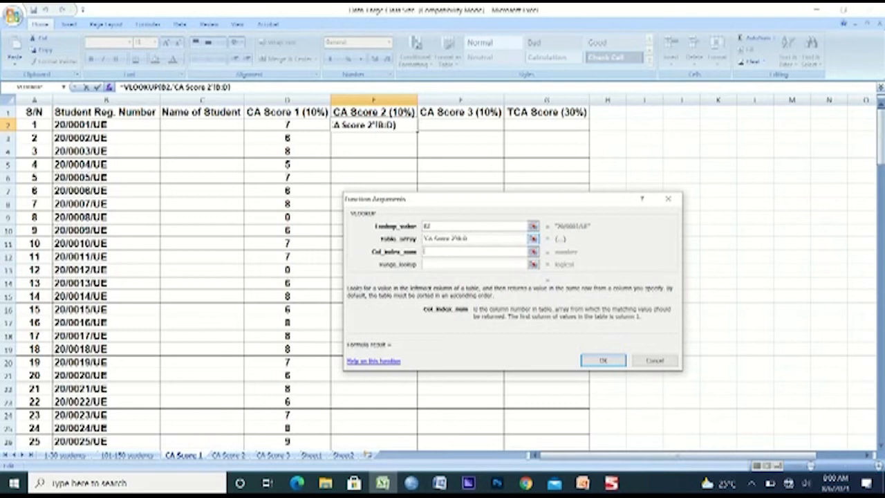
{"action": "type", "text": "3"}
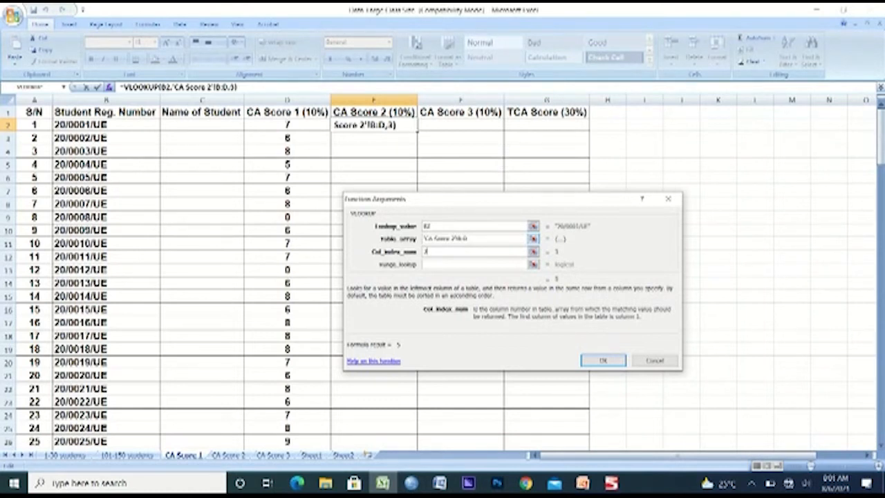
{"action": "key", "text": "Tab"}
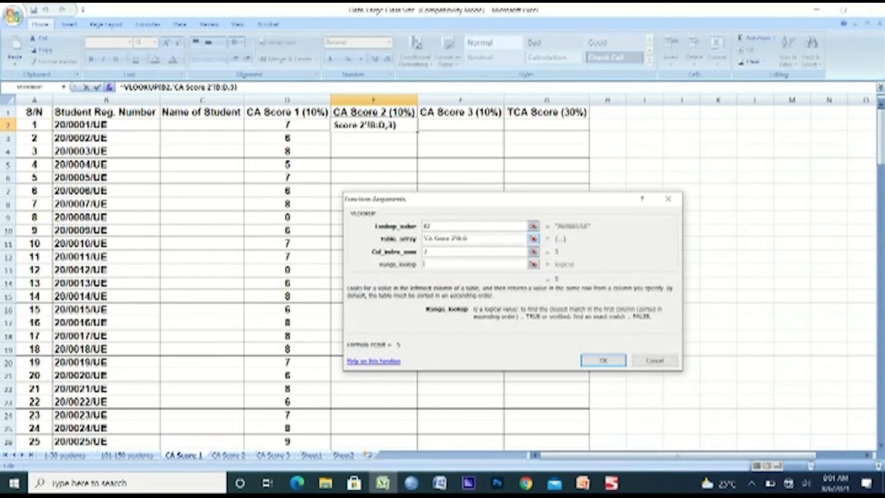
{"action": "type", "text": "FALSE"}
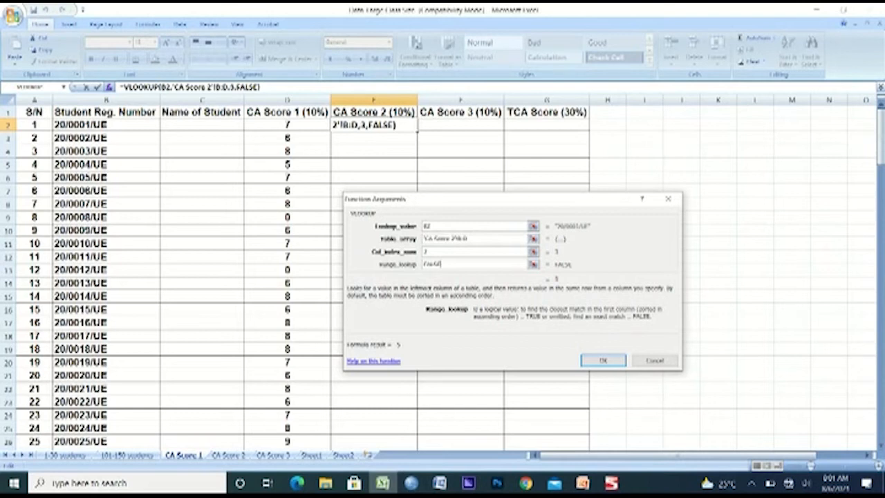
{"action": "key", "text": "Return"}
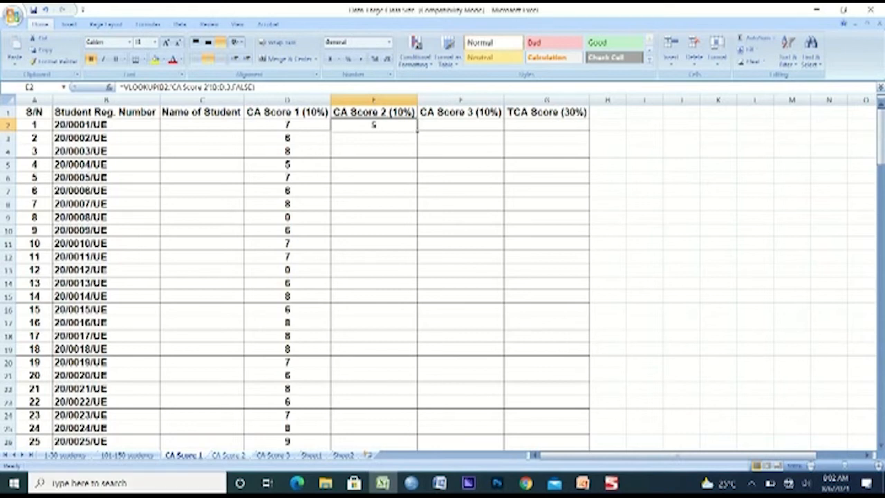
Check the first student's score on the CA Score 2 sheet, and auto-fill the E2 lookup down the column on CA Score 1
{"action": "left_click", "coordinate": [228, 456]}
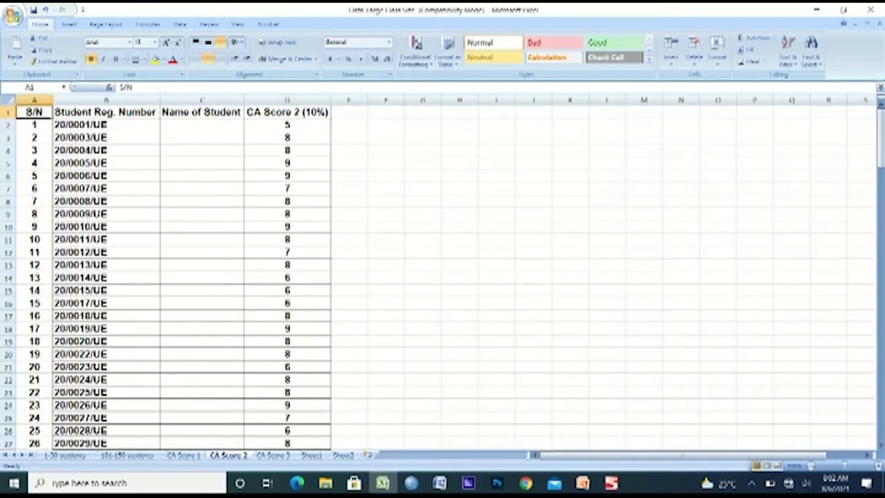
{"action": "left_click", "coordinate": [287, 125]}
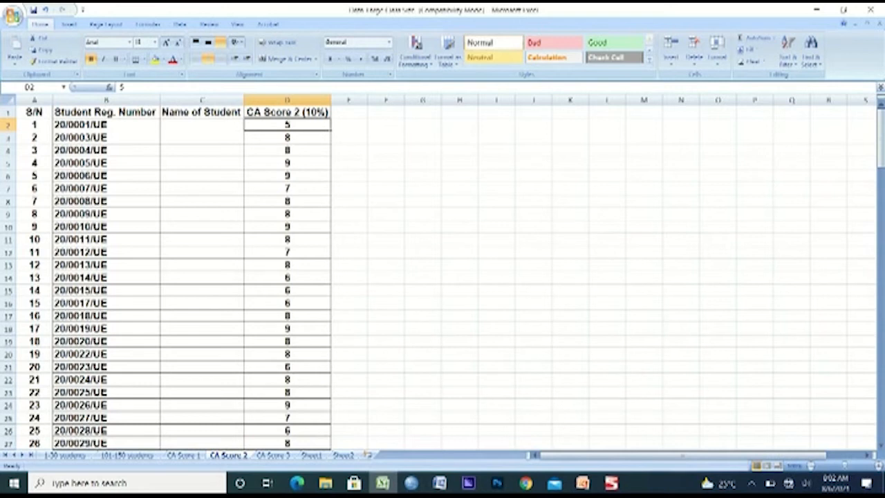
{"action": "left_click", "coordinate": [183, 455]}
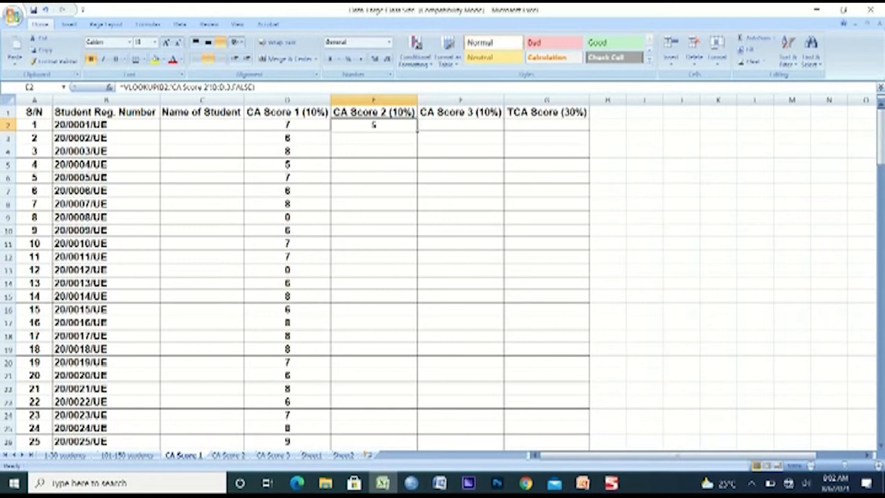
{"action": "double_click", "coordinate": [417, 131]}
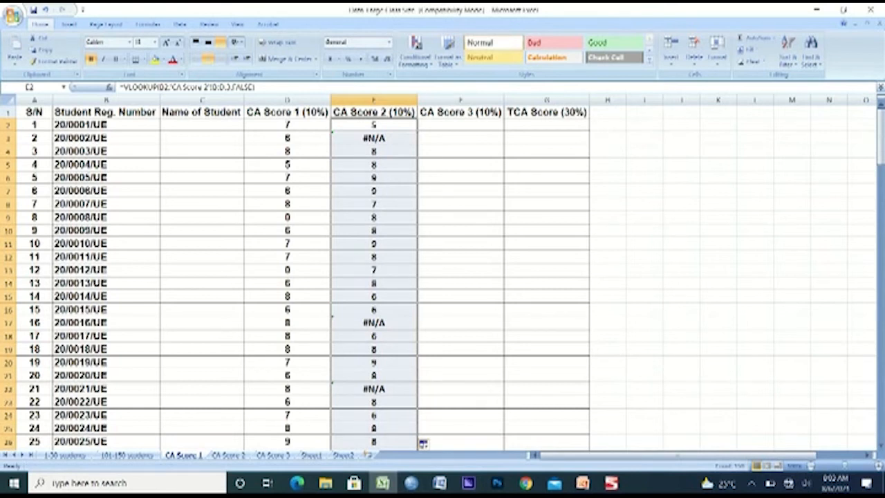
Compare the extent of the serial numbers on the CA Score 2 sheet with the #N/A cells in the filled CA Score 2 column
{"action": "key", "text": "ctrl+Page_Down"}
{"action": "key", "text": "Down"}
{"action": "key", "text": "ctrl+shift+Down"}
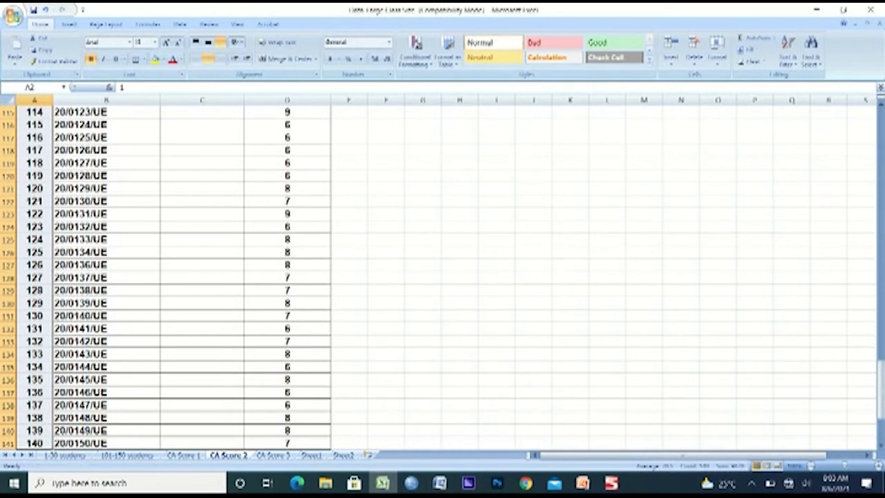
{"action": "key", "text": "ctrl+Page_Up"}
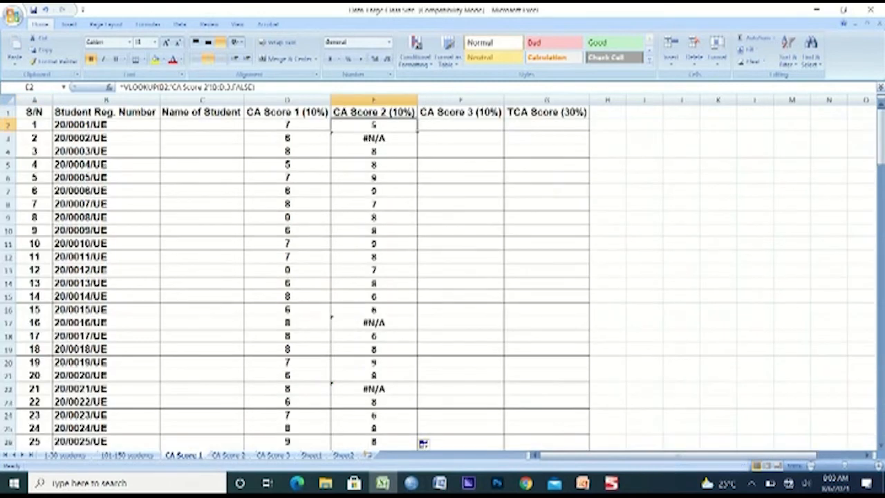
{"action": "key", "text": "Down"}
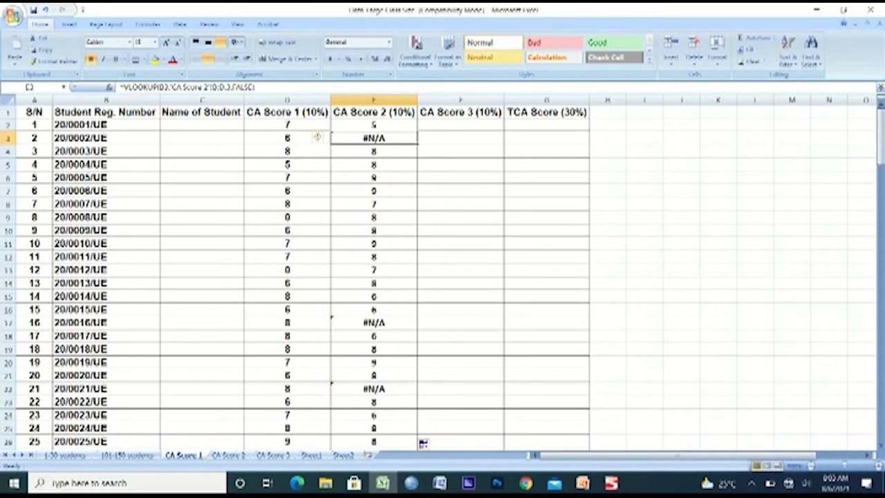
{"action": "left_click", "coordinate": [318, 321]}
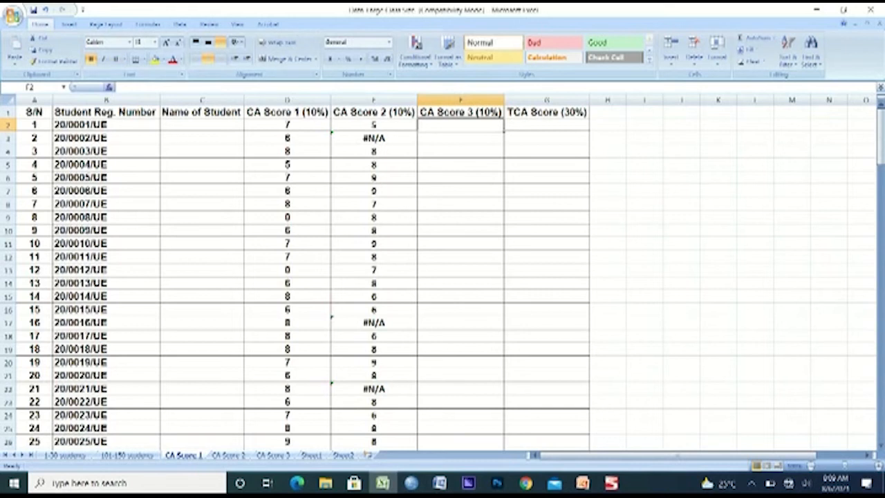
Insert a VLOOKUP in F2, the first student's CA Score 3 cell, with B2 as the lookup value
{"action": "left_click", "coordinate": [109, 87]}
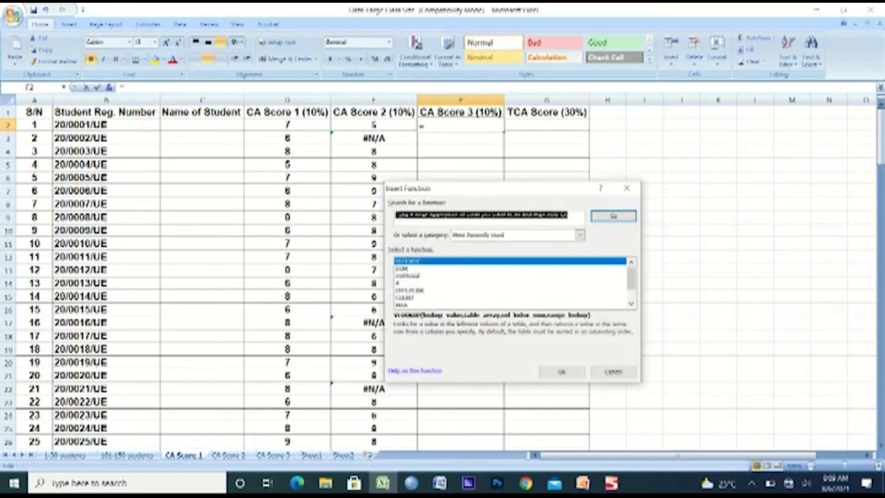
{"action": "left_click", "coordinate": [562, 372]}
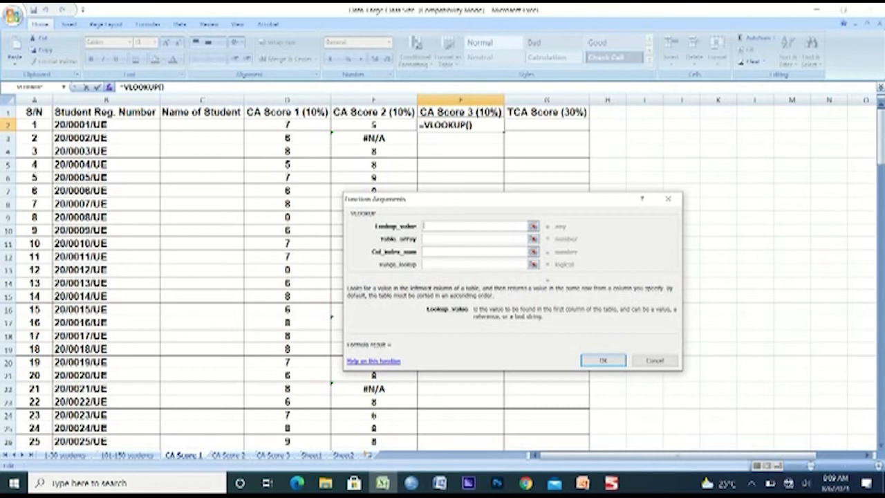
{"action": "left_click", "coordinate": [106, 125]}
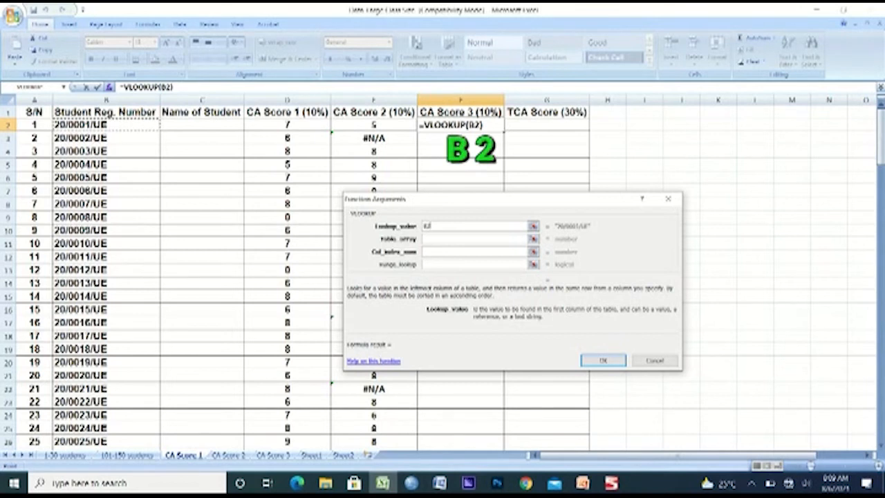
Set the table array of the F2 lookup to columns B:D of the CA Score 3 sheet
{"action": "left_click", "coordinate": [456, 239]}
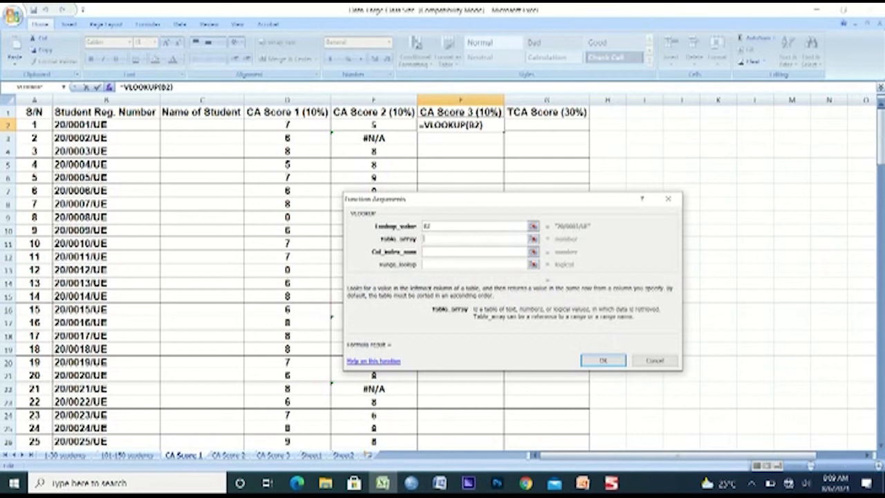
{"action": "left_click", "coordinate": [274, 455]}
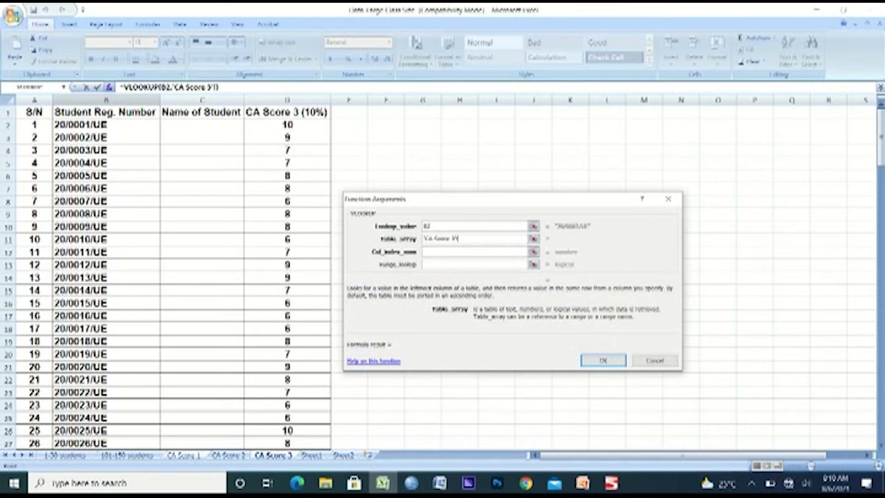
{"action": "left_click", "coordinate": [106, 100]}
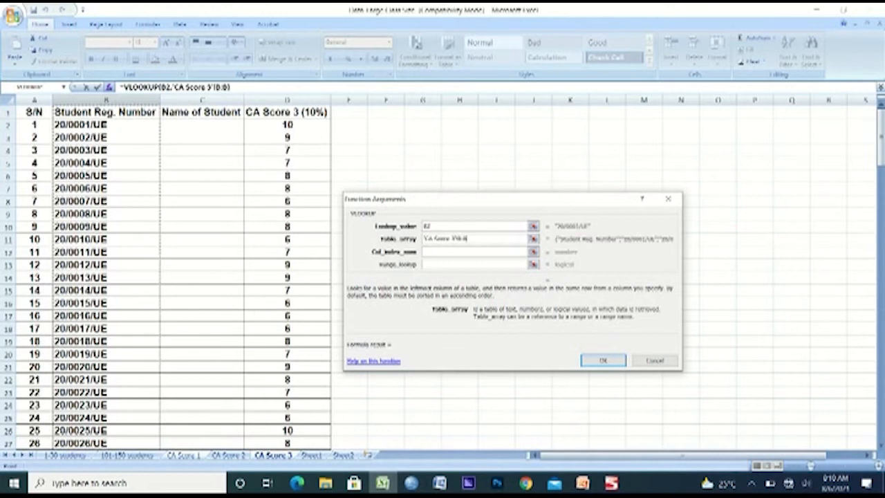
{"action": "key", "text": "shift+Right"}
{"action": "key", "text": "shift+Right"}
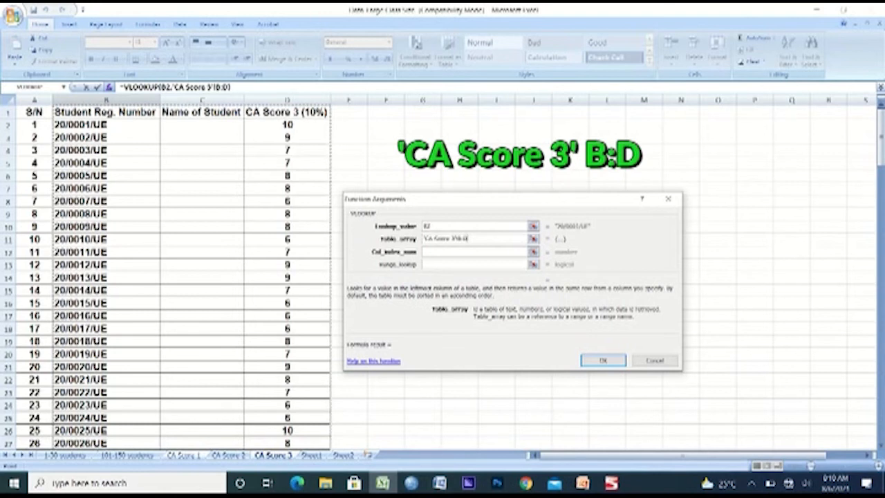
{"action": "key", "text": "Tab"}
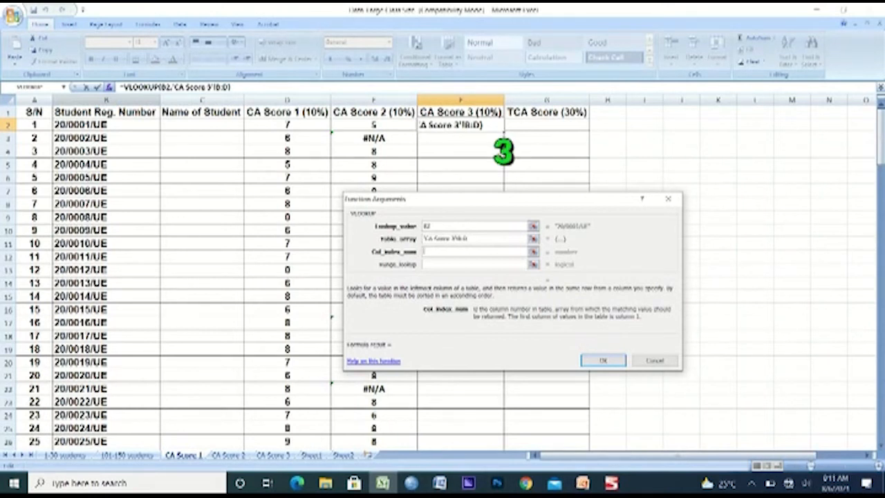
Complete the F2 lookup with column index number 3 and FALSE for an exact match
{"action": "type", "text": "3"}
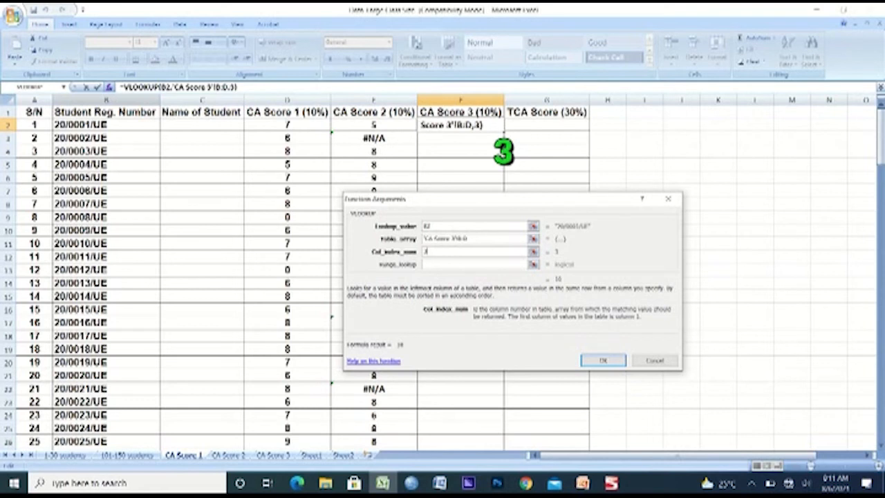
{"action": "key", "text": "Tab"}
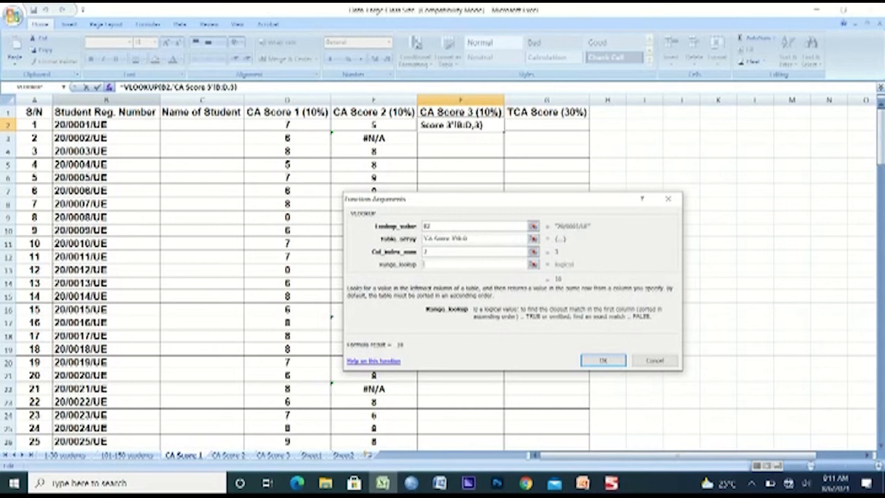
{"action": "type", "text": "FALSE"}
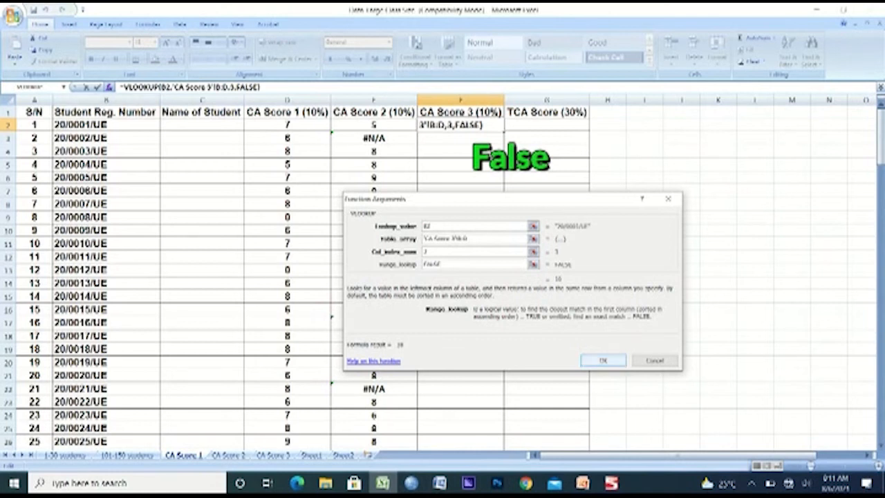
{"action": "key", "text": "Return"}
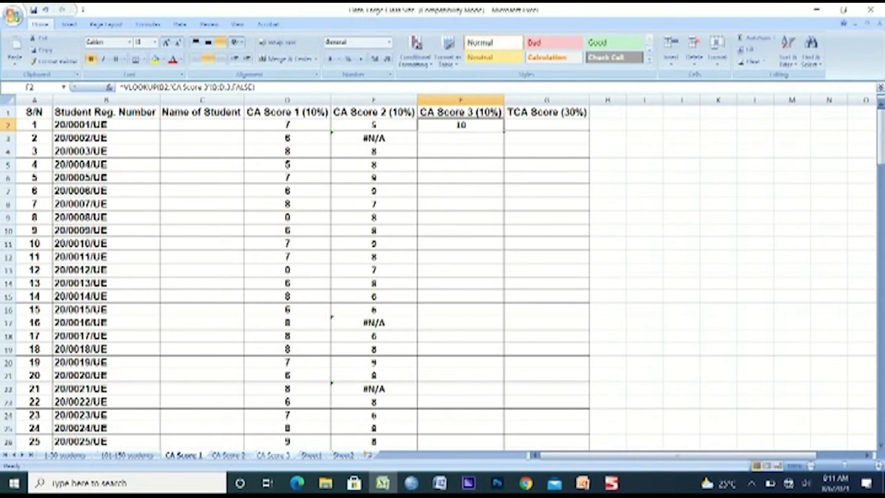
Check the first student's score on the CA Score 3 sheet, and auto-fill the F2 lookup down the column on CA Score 1
{"action": "left_click", "coordinate": [273, 455]}
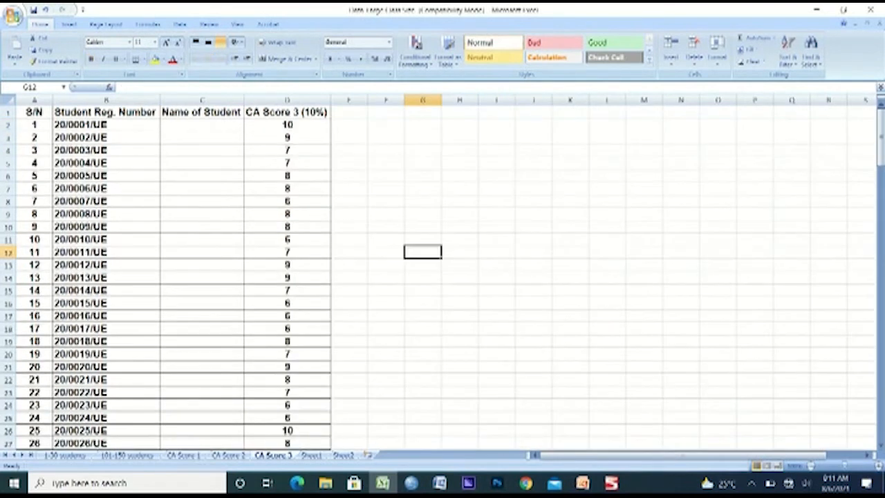
{"action": "left_click", "coordinate": [287, 125]}
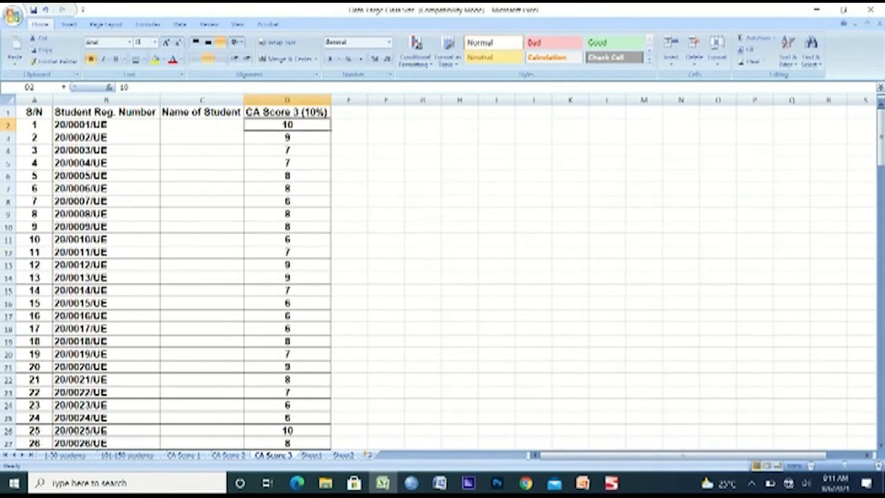
{"action": "key", "text": "Return"}
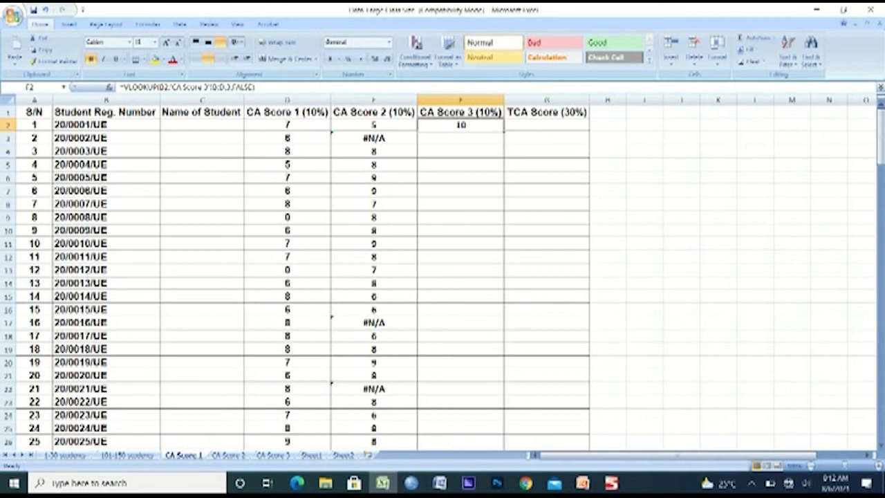
{"action": "double_click", "coordinate": [504, 131]}
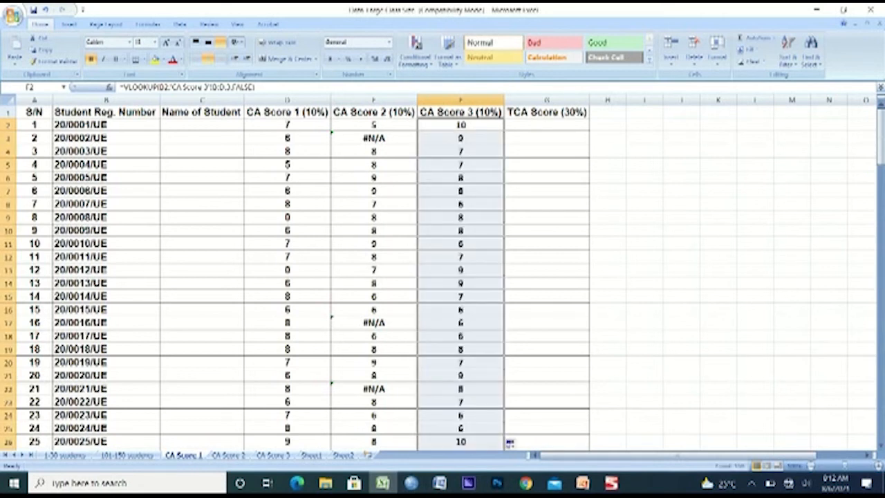
Review the filled CA Score 3 column, and check how far the serial numbers run on the CA Score 3 sheet
{"action": "left_click", "coordinate": [461, 191]}
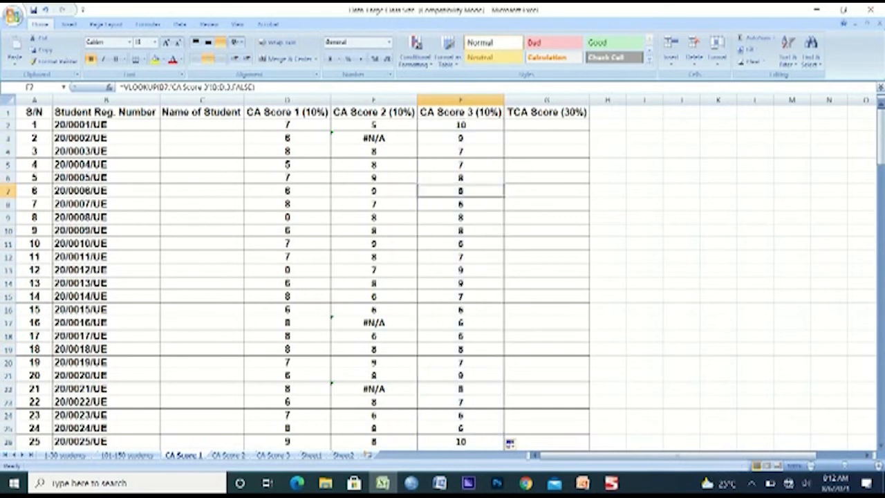
{"action": "key", "text": "Page_Down"}
{"action": "key", "text": "Page_Down"}
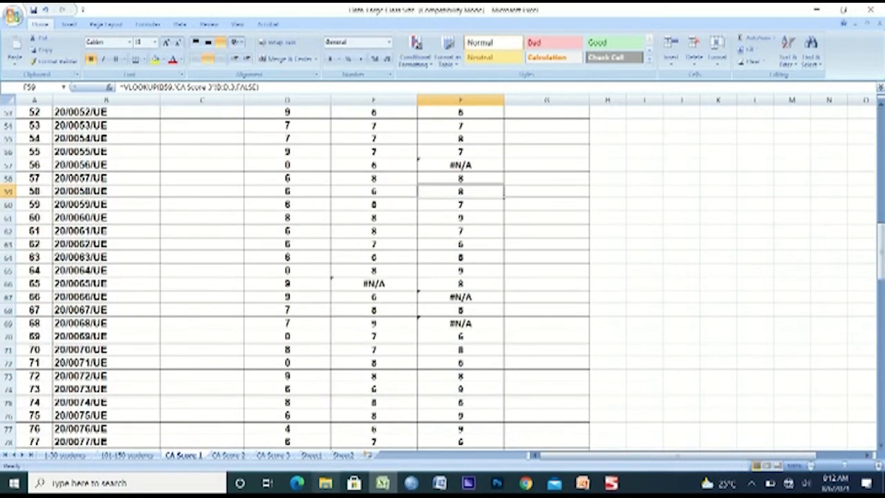
{"action": "left_click", "coordinate": [273, 455]}
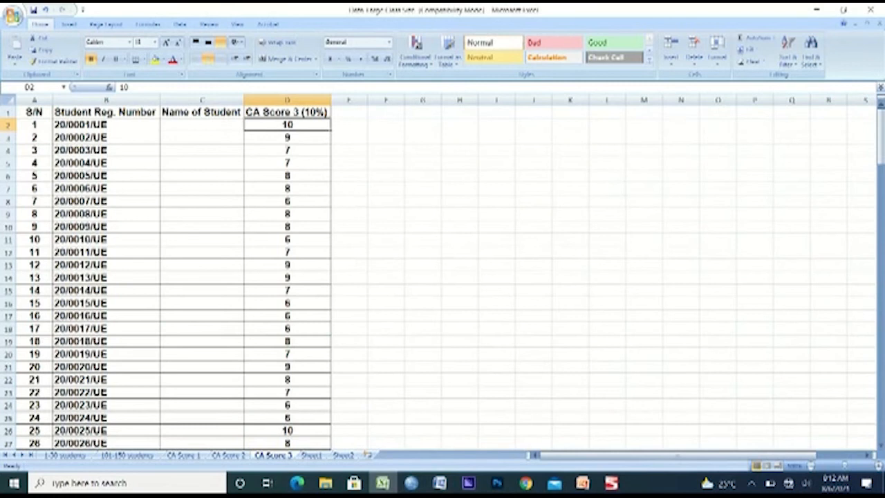
{"action": "left_click", "coordinate": [34, 126]}
{"action": "key", "text": "ctrl+shift+Down"}
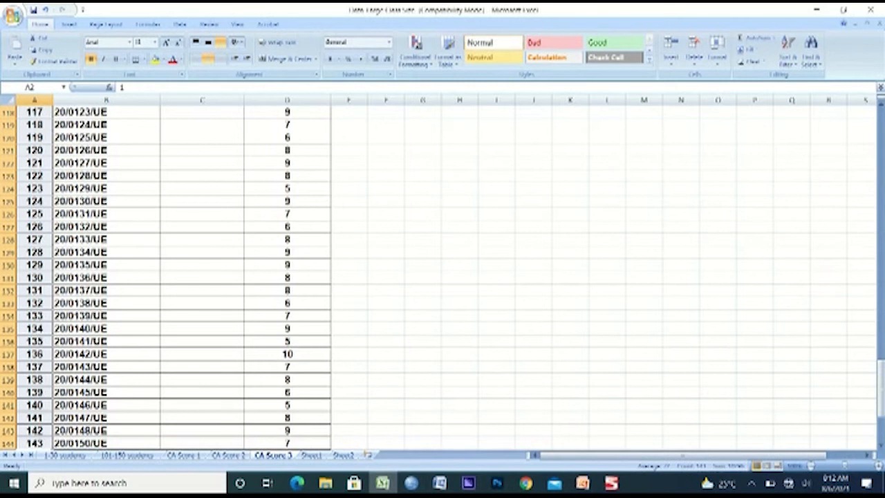
Examine the #N/A cells F57, F67 and F69 on CA Score 1, including the lookup formula in F69
{"action": "left_click", "coordinate": [183, 455]}
{"action": "left_click", "coordinate": [460, 165]}
{"action": "left_click", "coordinate": [461, 298]}
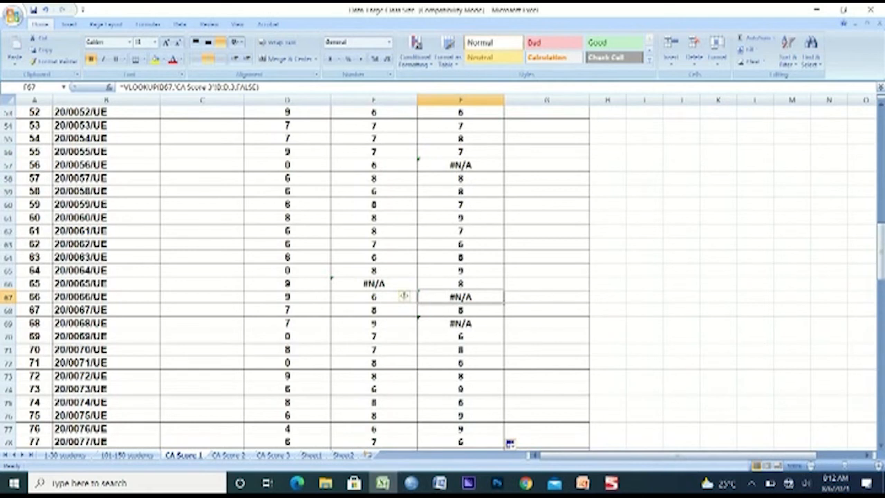
{"action": "left_click", "coordinate": [461, 324]}
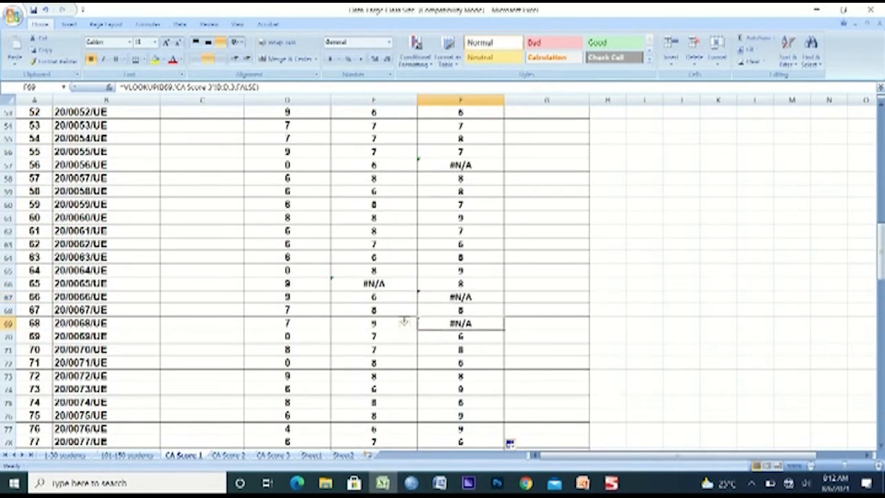
{"action": "key", "text": "F2"}
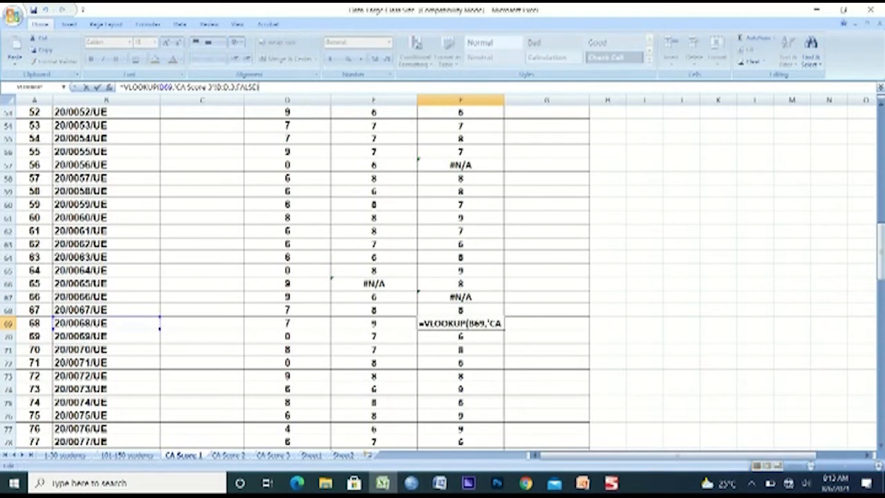
{"action": "key", "text": "Escape"}
Copy all students' CA Score 2 and CA Score 3 lookup results, E2:F151, on CA Score 1
{"action": "key", "text": "ctrl+Home"}
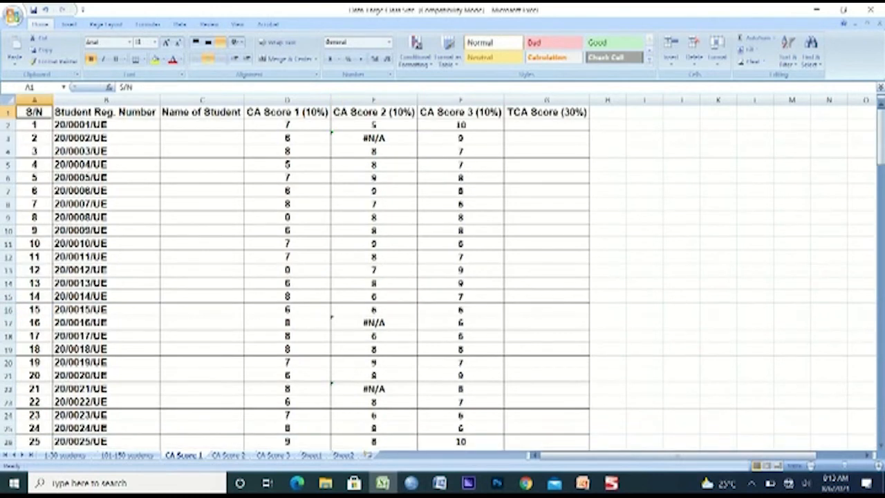
{"action": "left_click", "coordinate": [375, 125]}
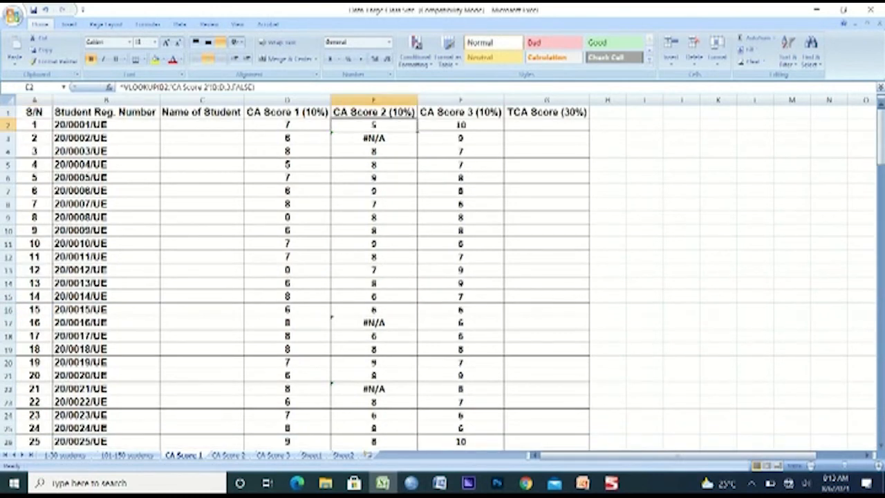
{"action": "key", "text": "shift+Right"}
{"action": "key", "text": "shift+Down"}
{"action": "key", "text": "shift+Page_Down"}
{"action": "key", "text": "ctrl+shift+Down"}
{"action": "key", "text": "ctrl+c"}
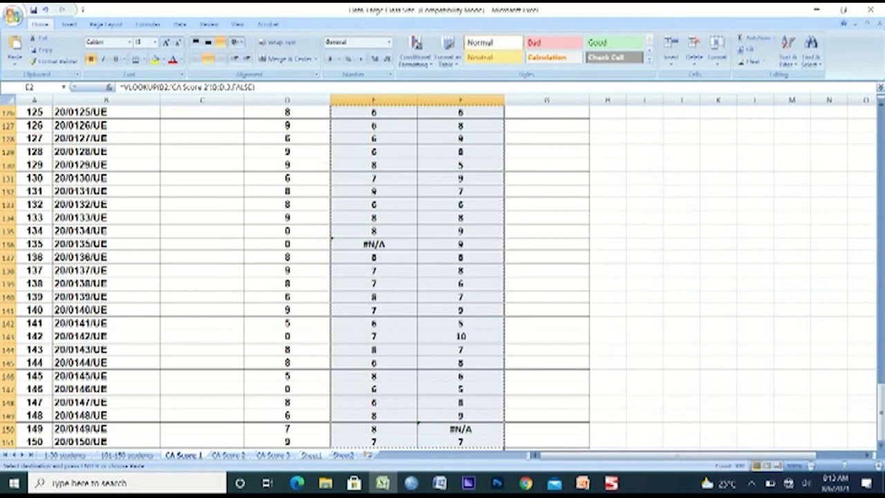
Paste the copied scores as values only into Sheet1, starting at A1
{"action": "left_click", "coordinate": [311, 455]}
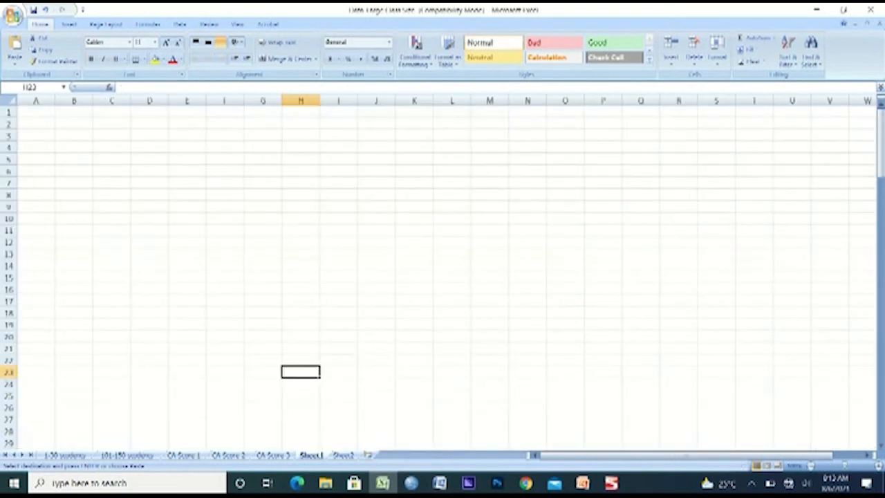
{"action": "left_click", "coordinate": [36, 112]}
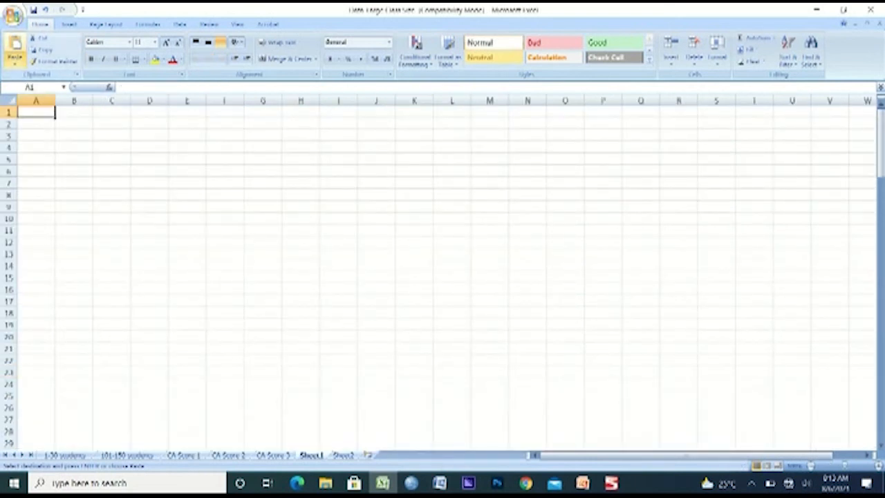
{"action": "left_click", "coordinate": [14, 61]}
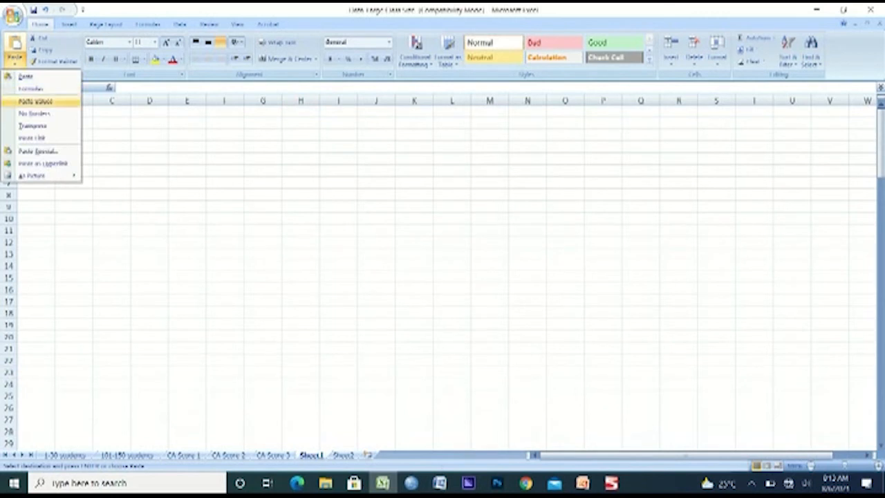
{"action": "left_click", "coordinate": [35, 101]}
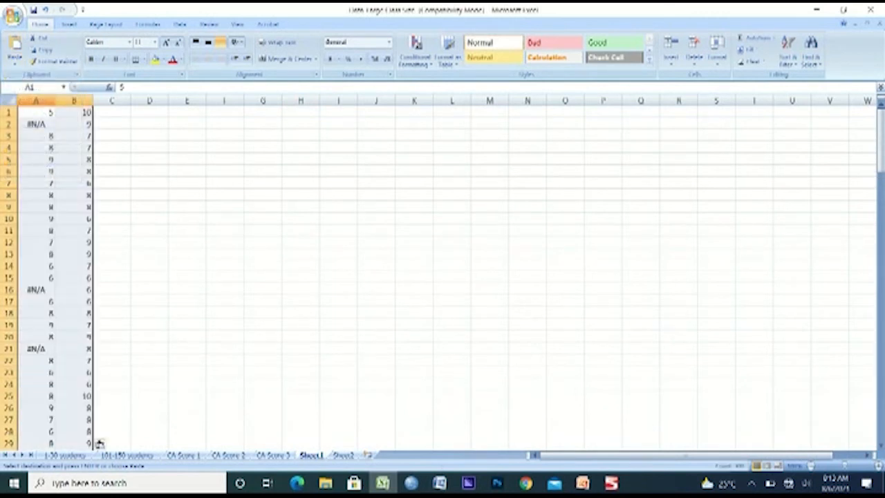
Find all #N/A cells on Sheet1, using the entry copied from A2 as the search text
{"action": "left_click", "coordinate": [36, 125]}
{"action": "key", "text": "ctrl+c"}
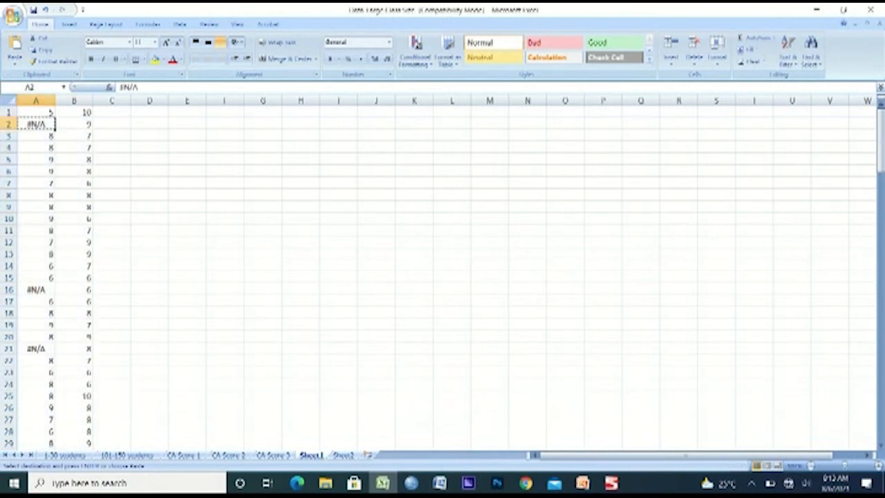
{"action": "key", "text": "ctrl+f"}
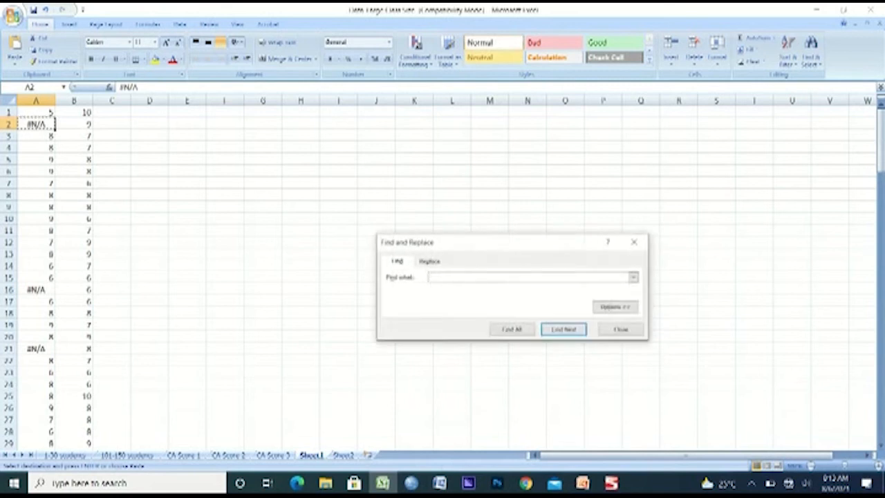
{"action": "key", "text": "ctrl+v"}
{"action": "left_click", "coordinate": [512, 329]}
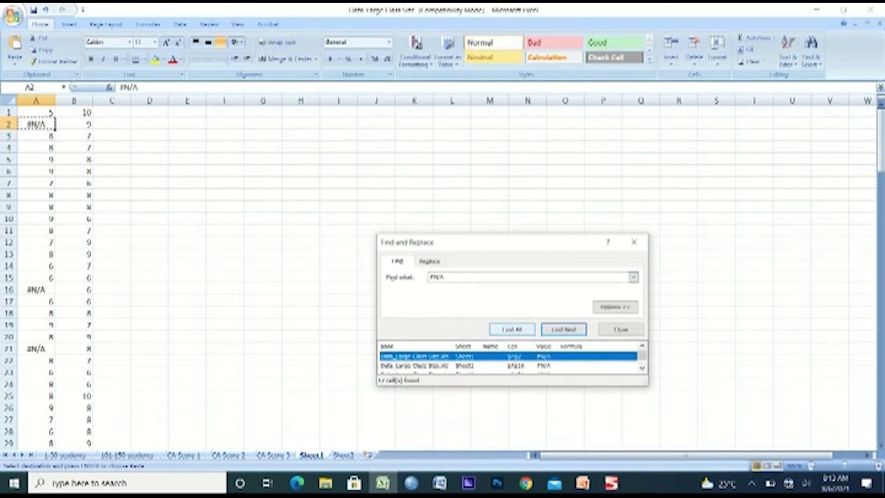
Replace every #N/A on Sheet1 with 0
{"action": "key", "text": "ctrl+h"}
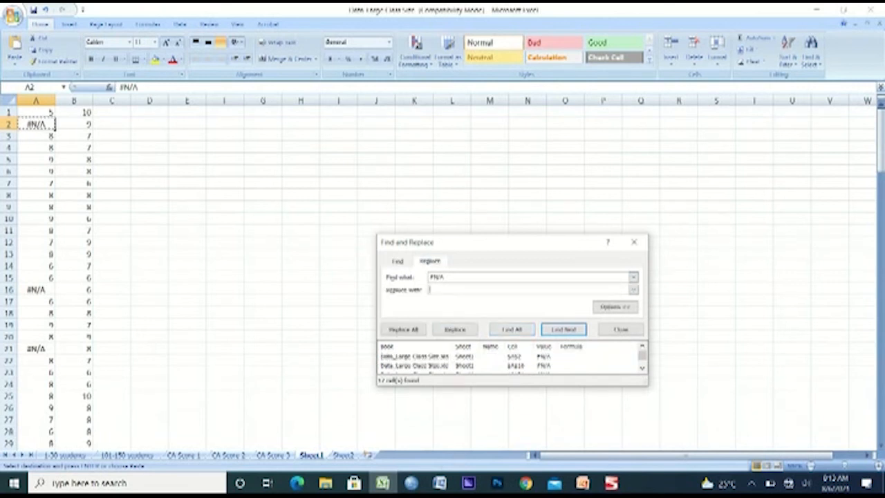
{"action": "type", "text": "0"}
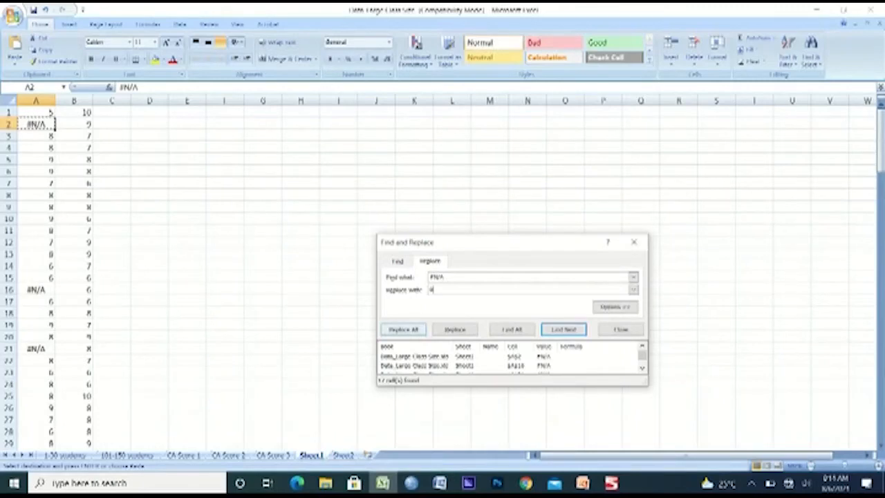
{"action": "left_click", "coordinate": [403, 329]}
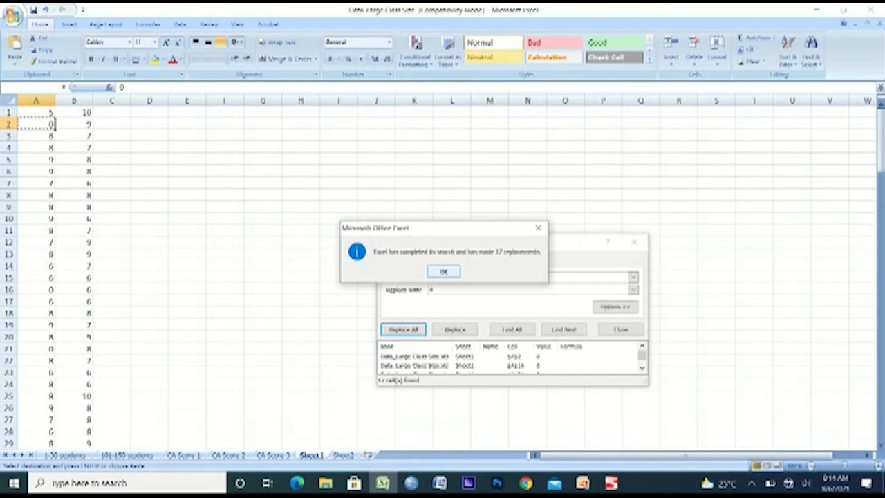
{"action": "key", "text": "Return"}
{"action": "key", "text": "Escape"}
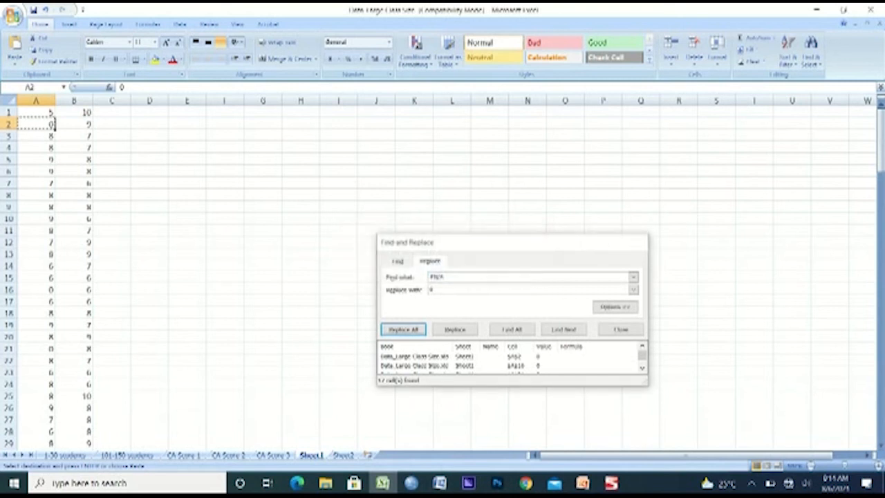
Copy A1:B150 from Sheet1 and paste it as values only over the lookup formulas on CA Score 1, starting at E2
{"action": "left_click", "coordinate": [36, 112]}
{"action": "key", "text": "ctrl+shift+End"}
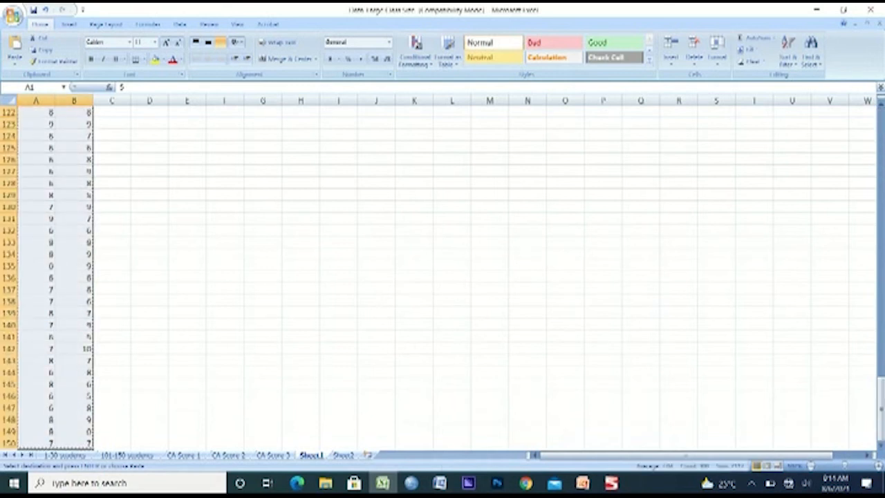
{"action": "left_click", "coordinate": [183, 456]}
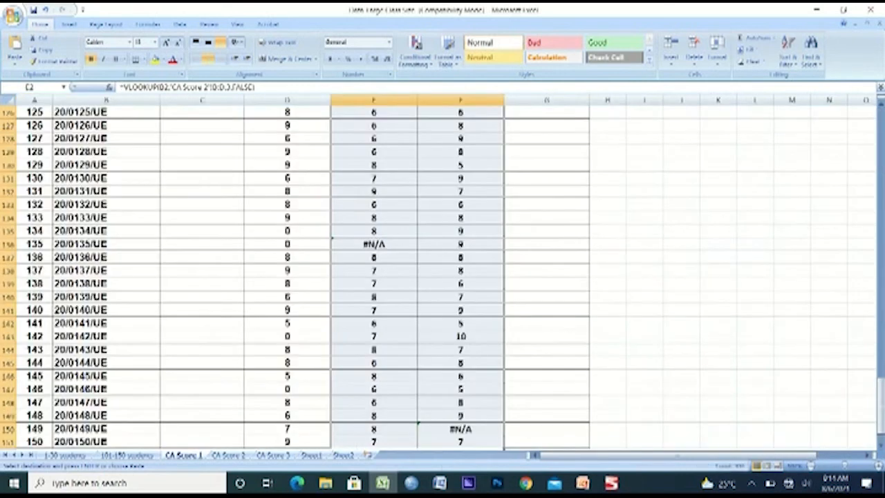
{"action": "left_click_drag", "start_coordinate": [880, 392], "coordinate": [880, 123]}
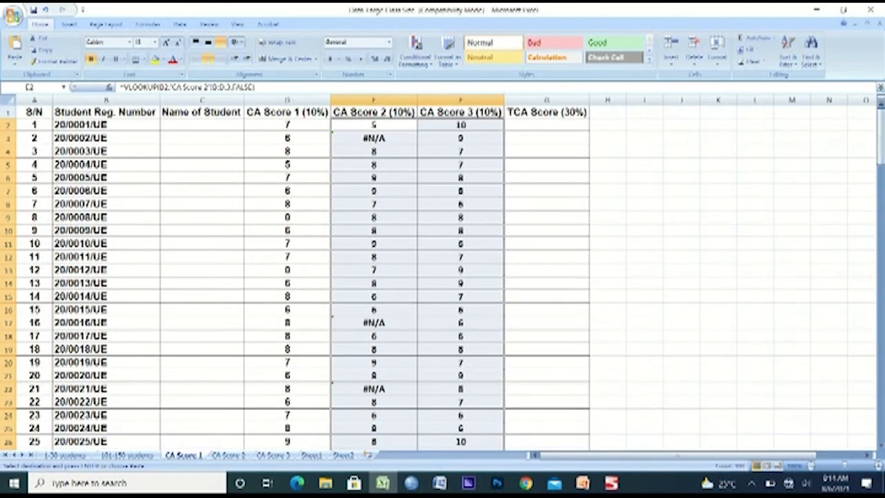
{"action": "left_click", "coordinate": [374, 126]}
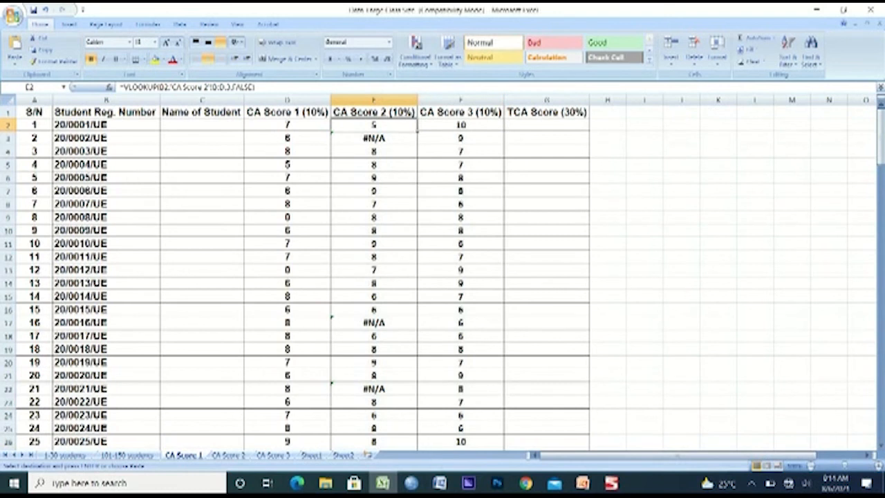
{"action": "left_click", "coordinate": [15, 61]}
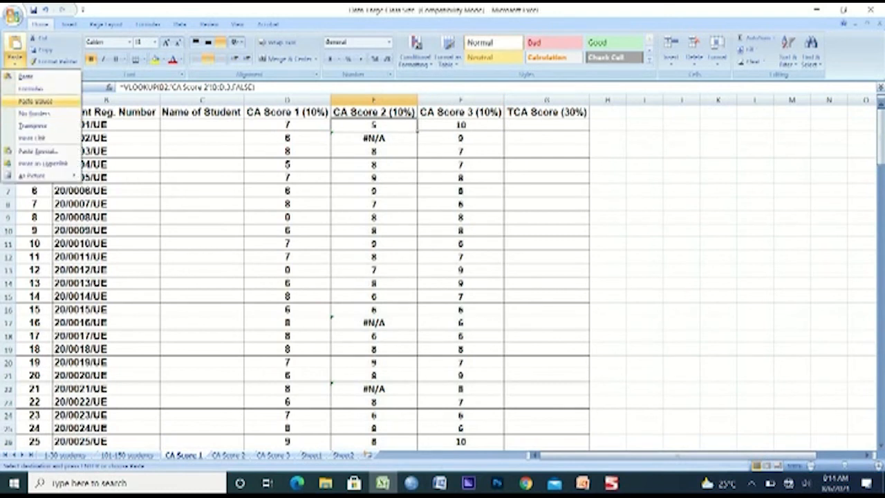
{"action": "left_click", "coordinate": [35, 102]}
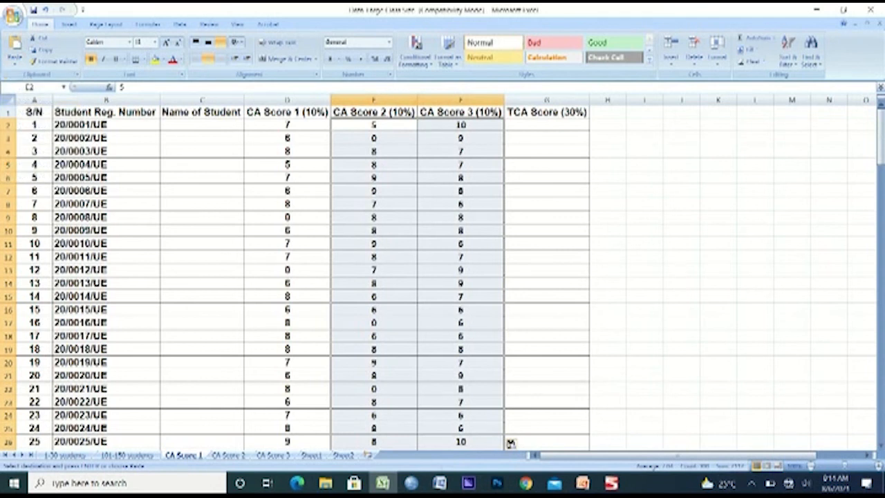
Enter the formula =D2+E2+F2 in G2 under TCA Score (30%) on the CA Score 1 sheet
{"action": "left_click", "coordinate": [415, 126]}
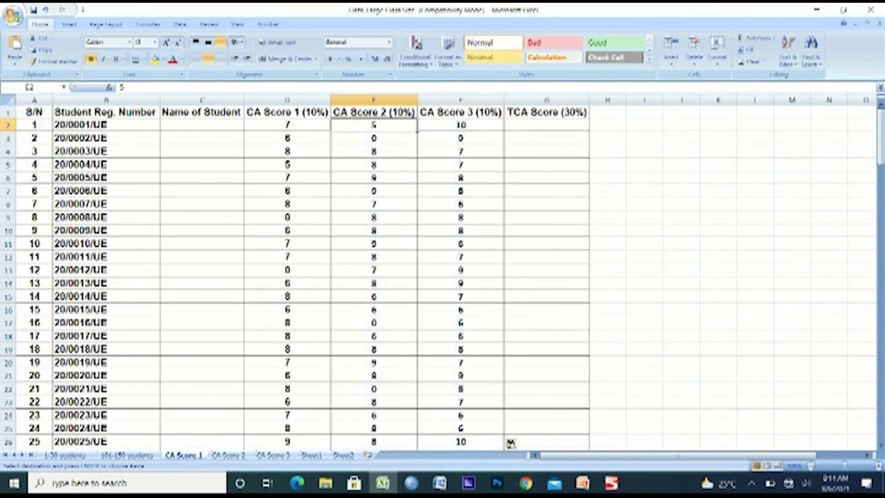
{"action": "key", "text": "Right"}
{"action": "key", "text": "Right"}
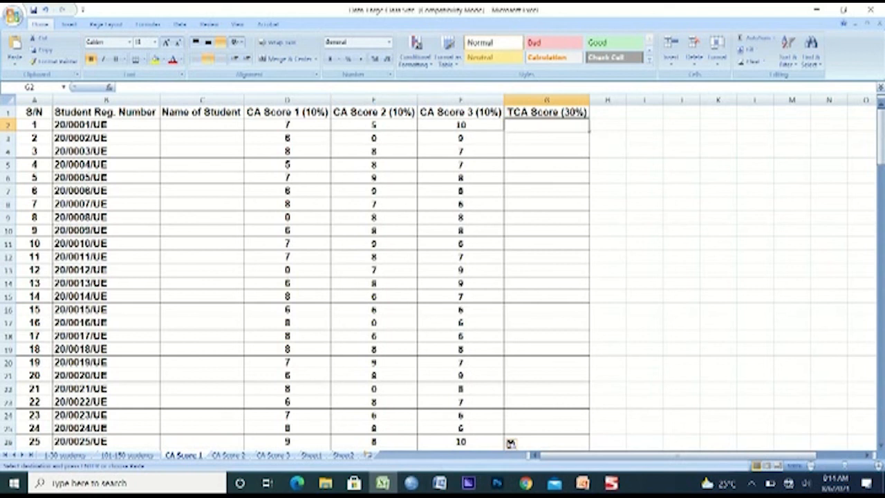
{"action": "type", "text": "="}
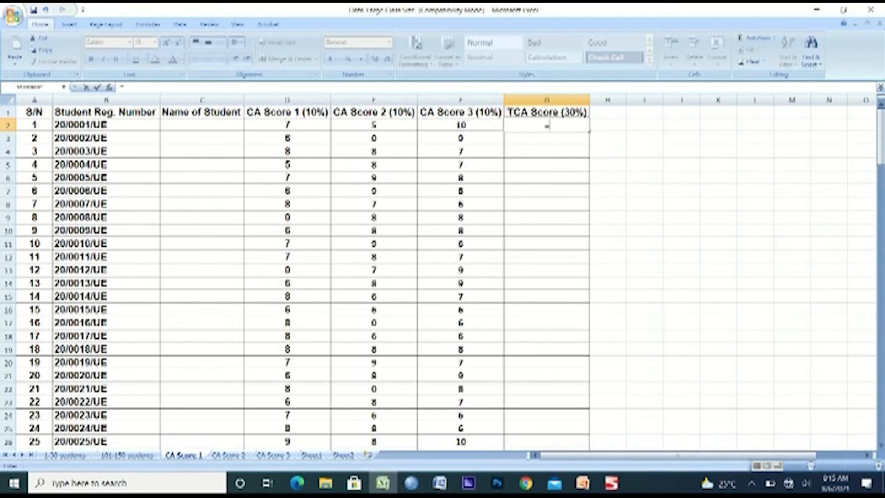
{"action": "left_click", "coordinate": [287, 125]}
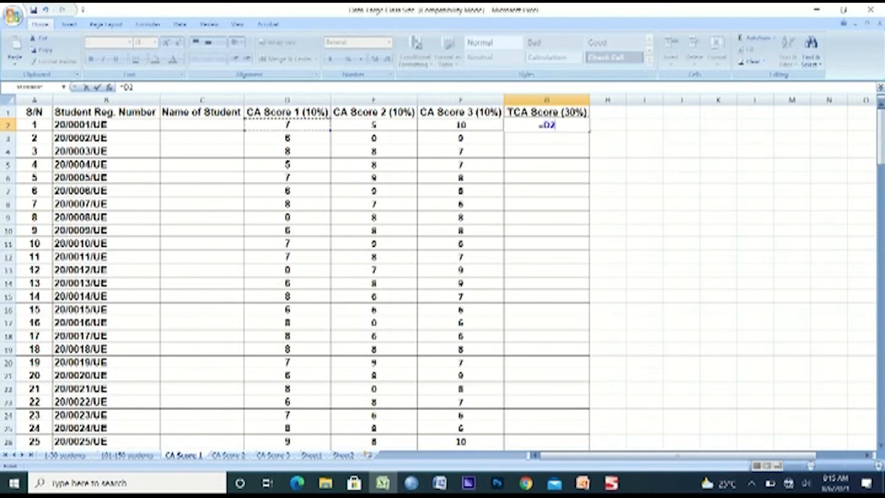
{"action": "type", "text": "+"}
{"action": "left_click", "coordinate": [373, 125]}
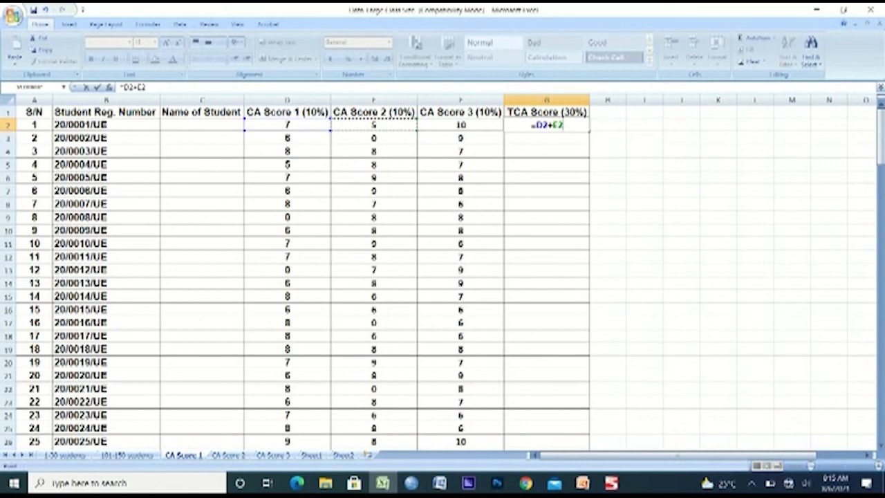
{"action": "type", "text": "+"}
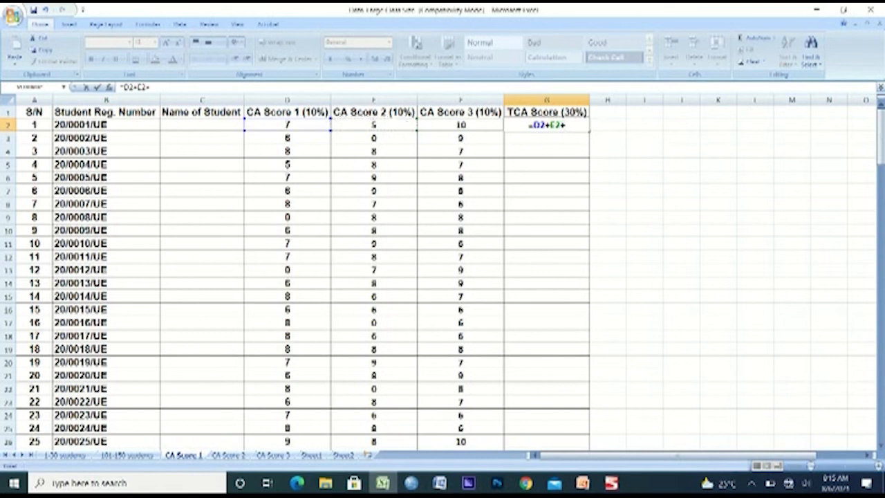
{"action": "left_click", "coordinate": [460, 125]}
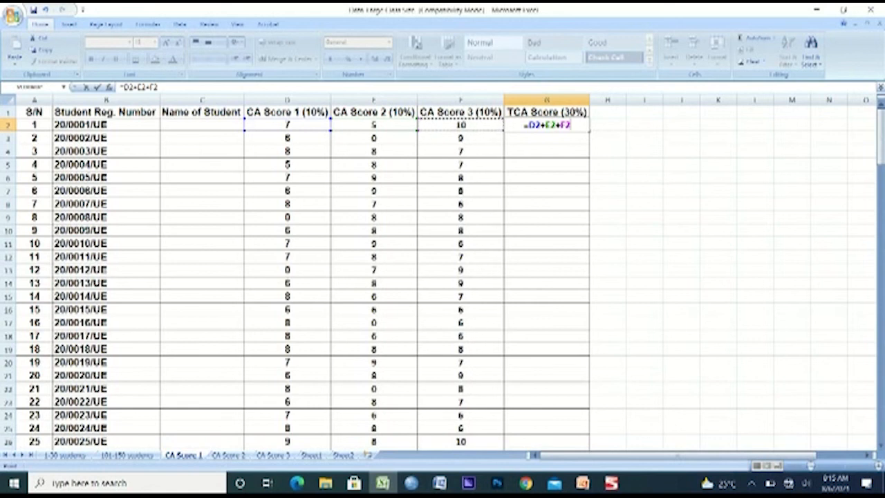
{"action": "key", "text": "Return"}
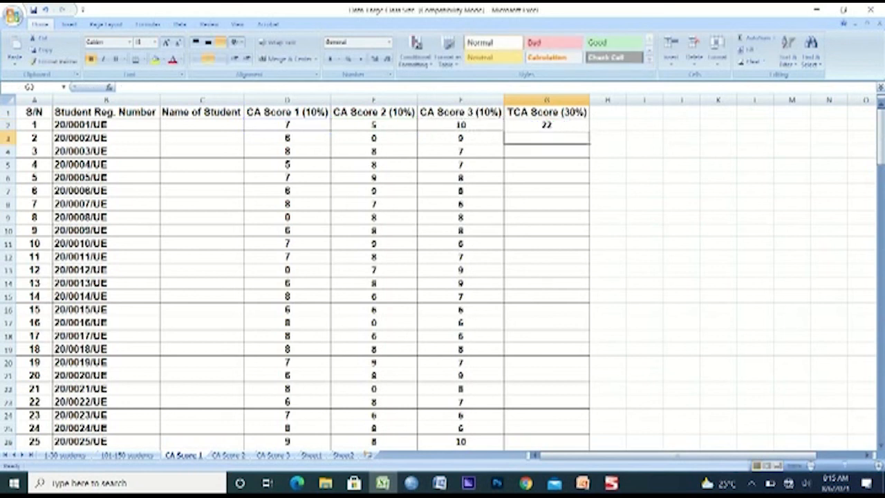
Fill the G2 sum formula down the TCA Score (30%) column for all students through row 151
{"action": "left_click", "coordinate": [547, 125]}
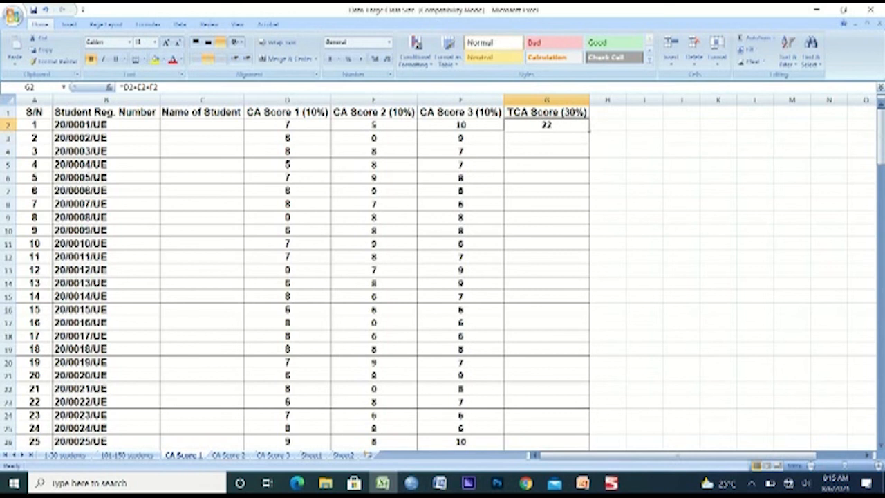
{"action": "double_click", "coordinate": [589, 131]}
{"action": "left_click", "coordinate": [546, 192]}
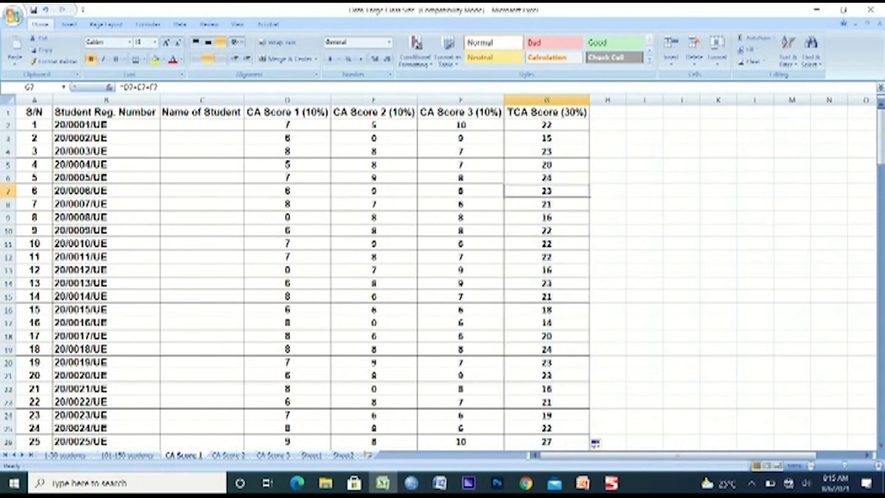
Copy G2:G151 from CA Score 1 and paste it as values only under CA Score (30%) on the 101-150 students sheet, starting at E2
{"action": "left_click", "coordinate": [547, 125]}
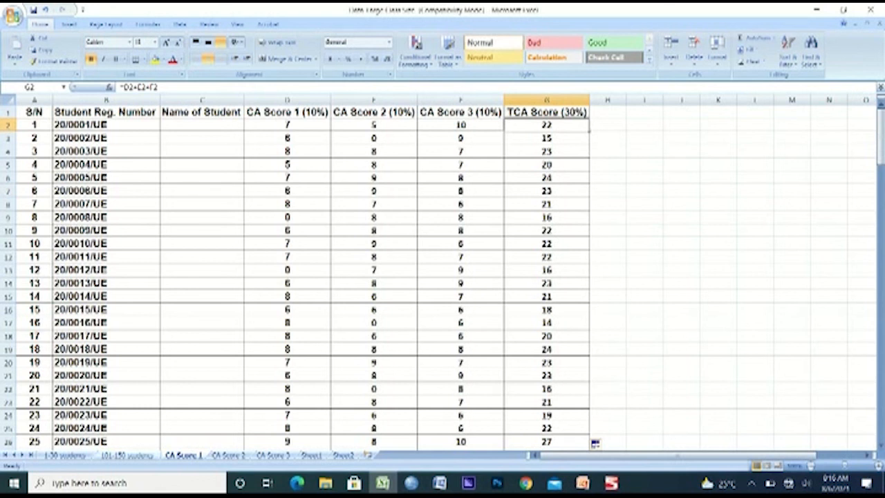
{"action": "left_click", "coordinate": [127, 456]}
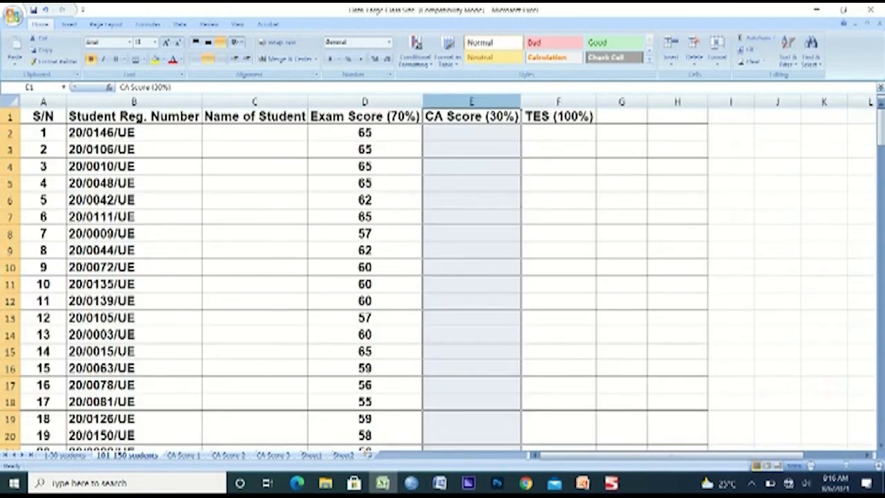
{"action": "left_click", "coordinate": [184, 455]}
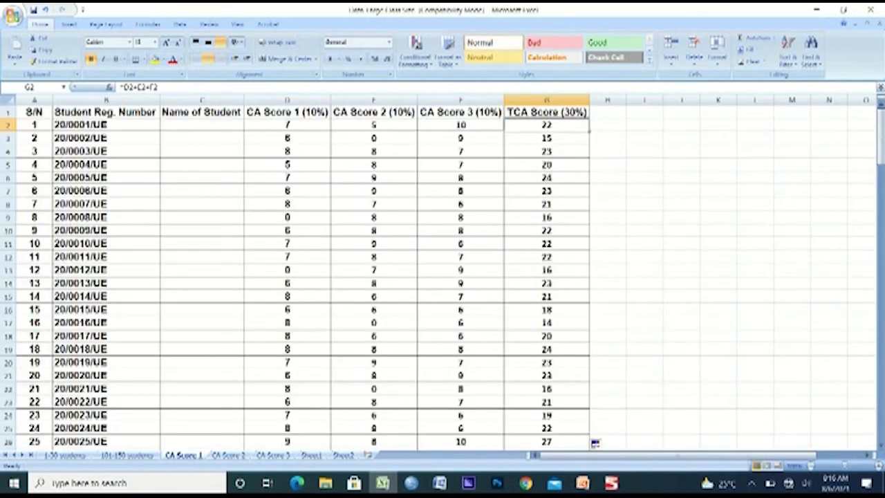
{"action": "key", "text": "shift+Down"}
{"action": "key", "text": "ctrl+shift+Down"}
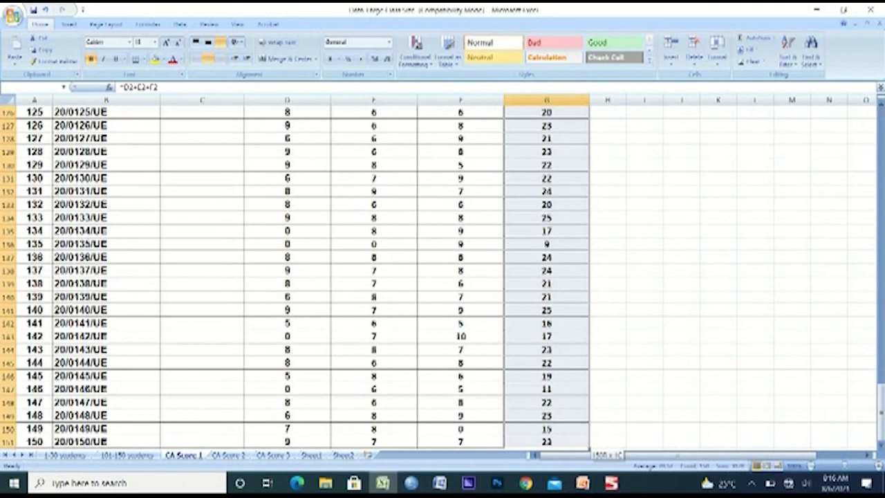
{"action": "key", "text": "ctrl+c"}
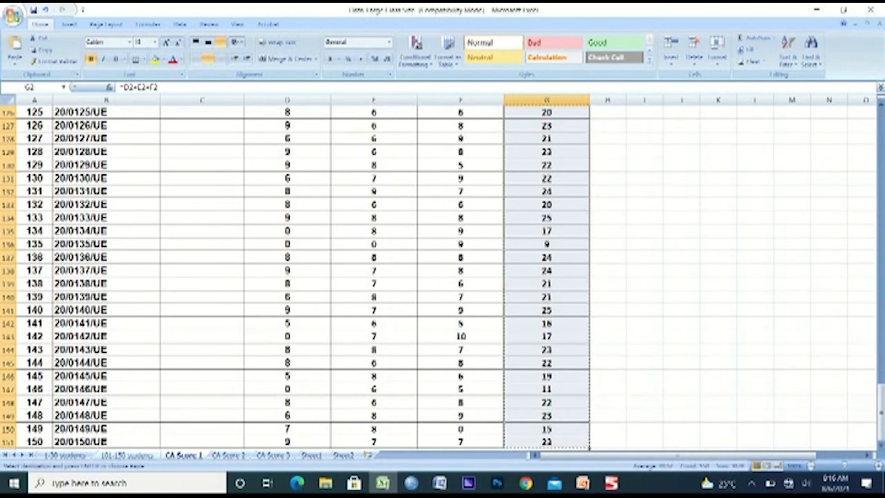
{"action": "key", "text": "ctrl+Page_Up"}
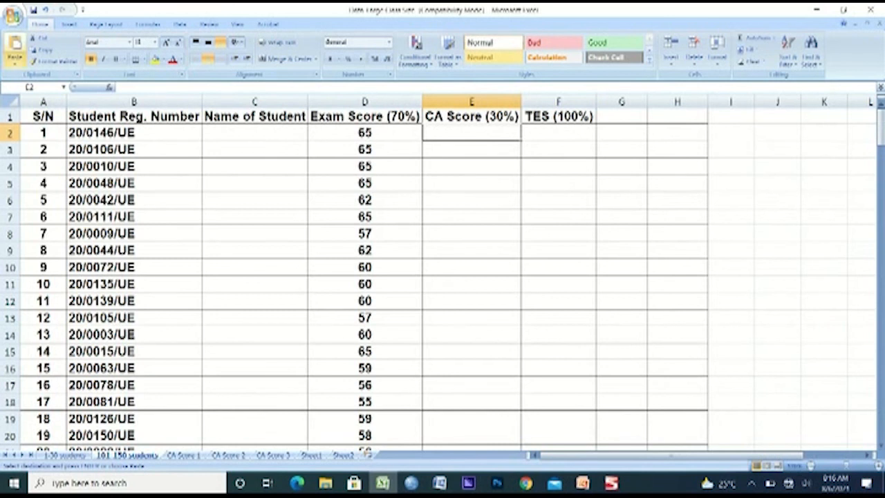
{"action": "left_click", "coordinate": [15, 61]}
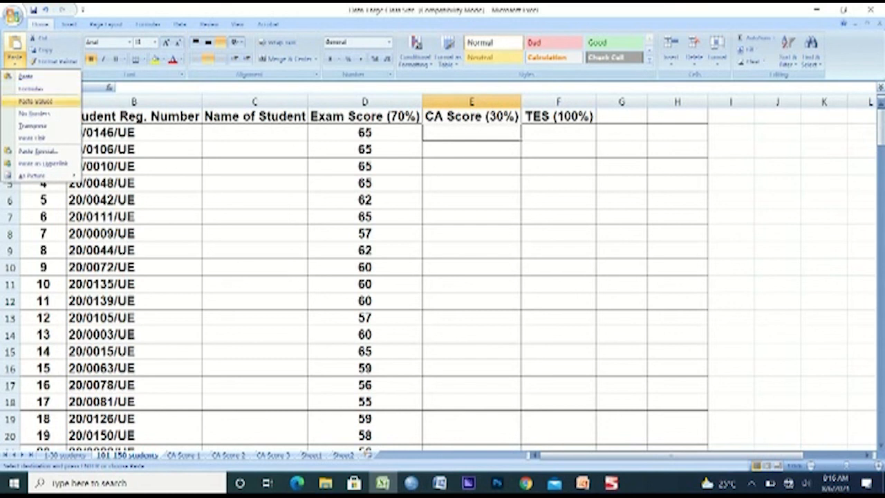
{"action": "left_click", "coordinate": [35, 101]}
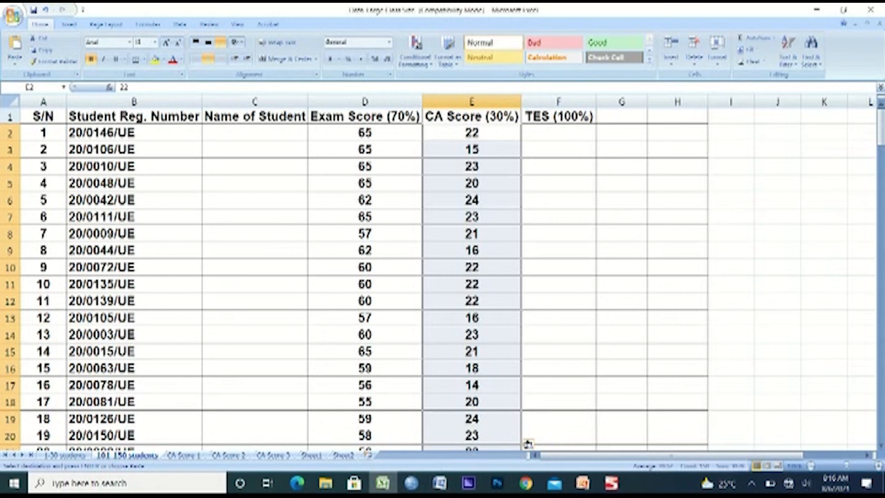
Enter the formula =D2+E2 in F2 under TES (100%) on the 101-150 students sheet
{"action": "key", "text": "Right"}
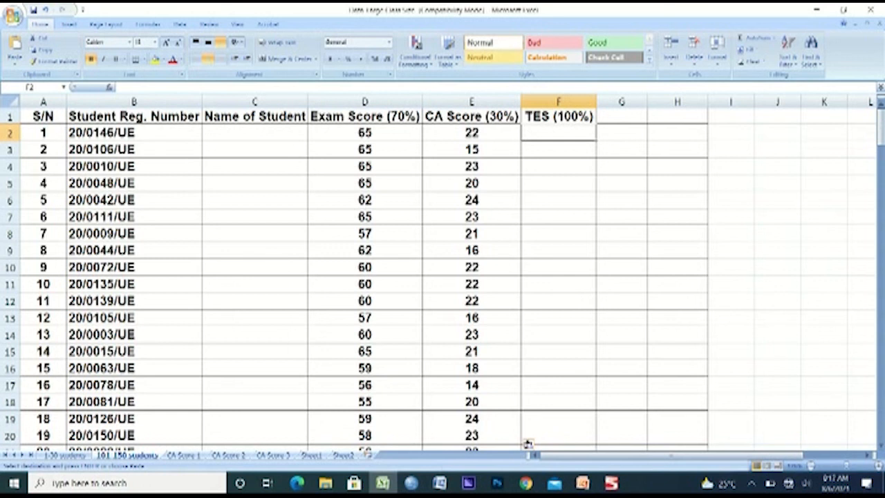
{"action": "type", "text": "="}
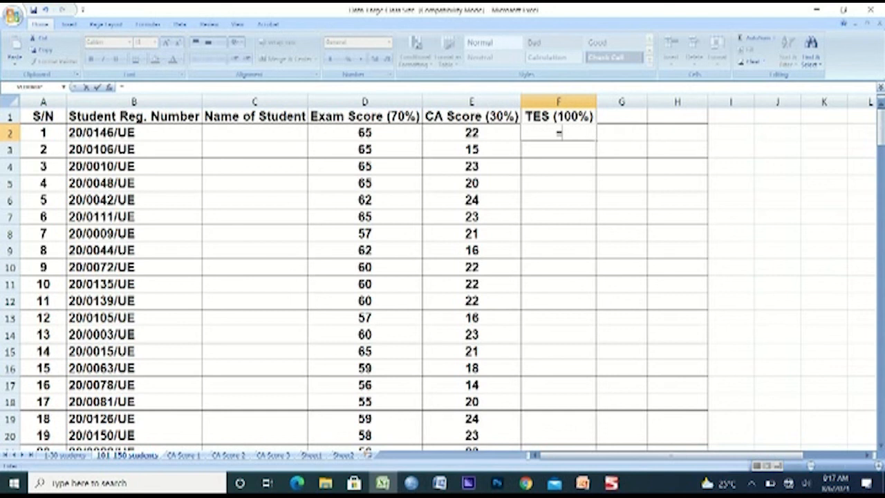
{"action": "left_click", "coordinate": [366, 133]}
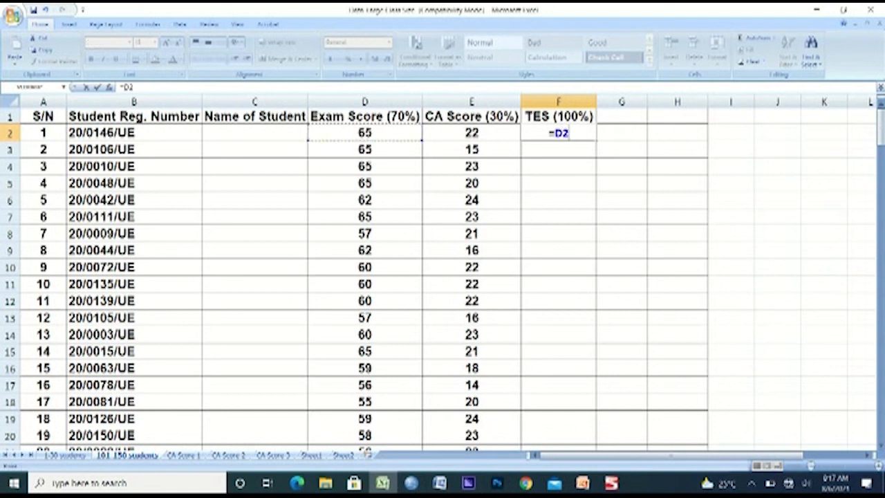
{"action": "type", "text": "_+"}
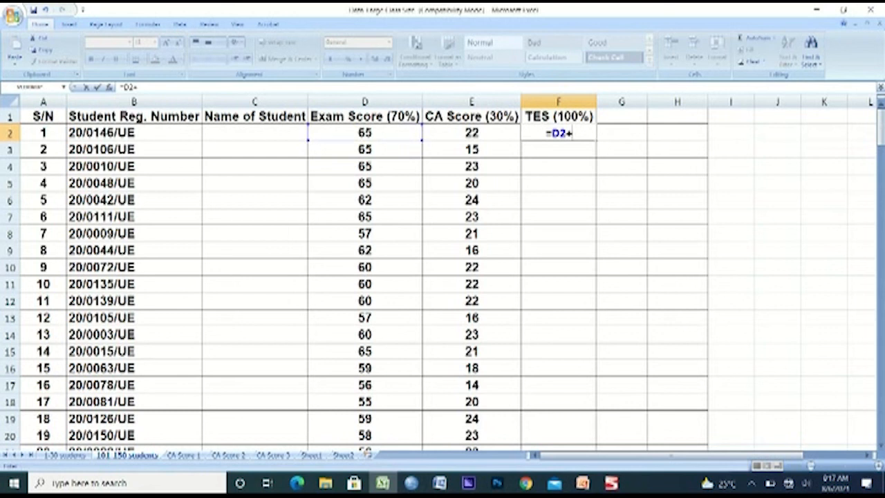
{"action": "left_click", "coordinate": [472, 132]}
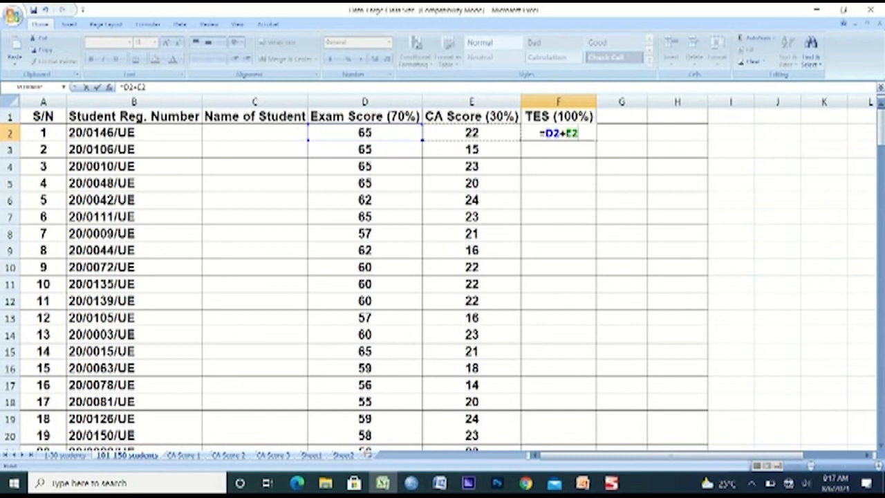
{"action": "key", "text": "Return"}
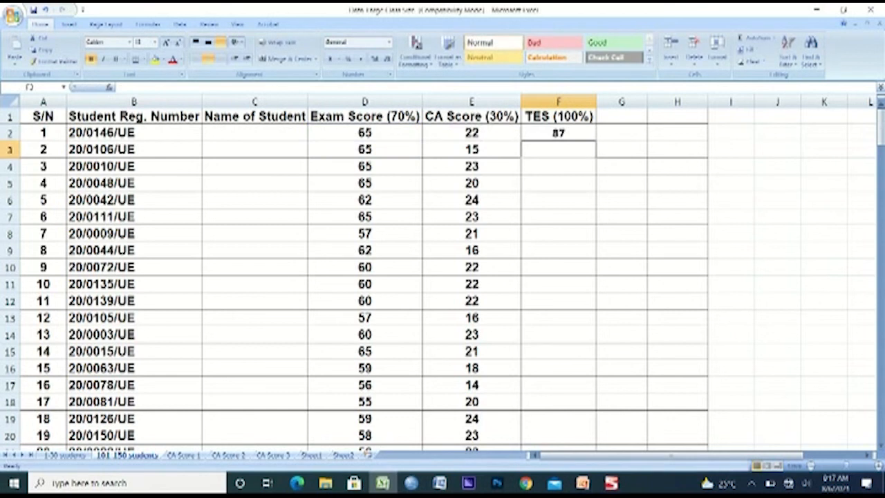
Fill the F2 sum formula down the TES (100%) column for all students, ending back at cell A1
{"action": "left_click", "coordinate": [559, 133]}
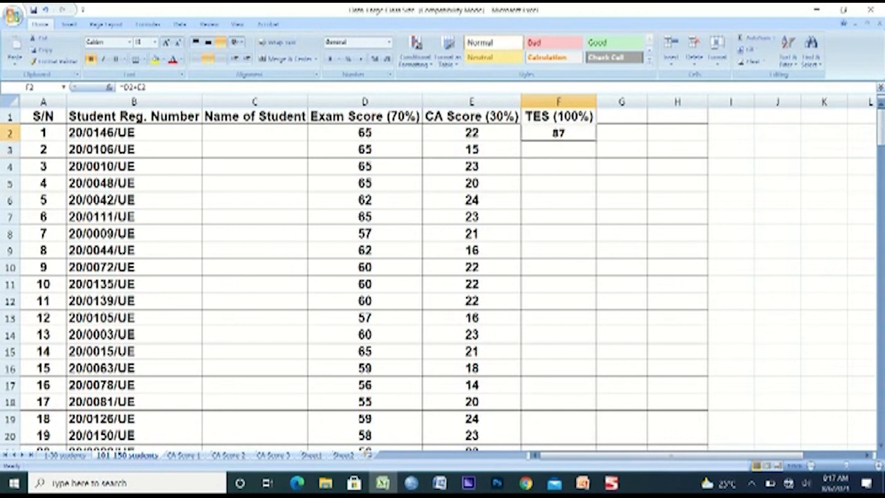
{"action": "double_click", "coordinate": [595, 140]}
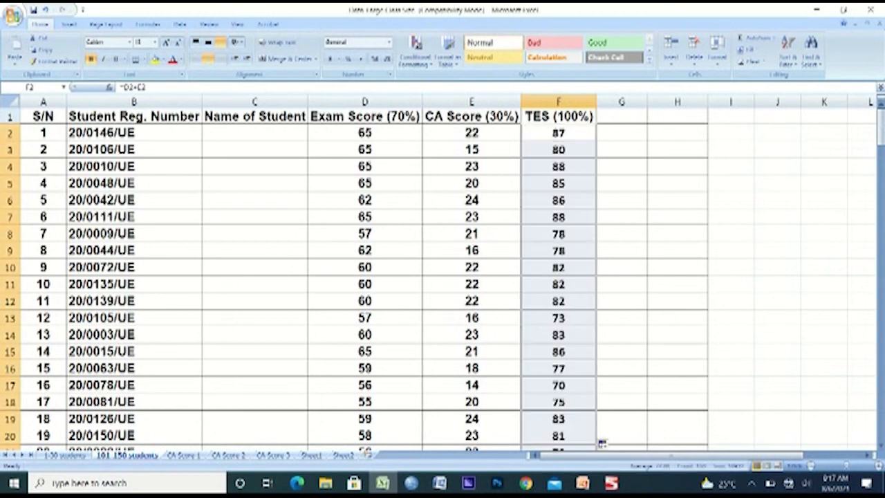
{"action": "left_click", "coordinate": [559, 233]}
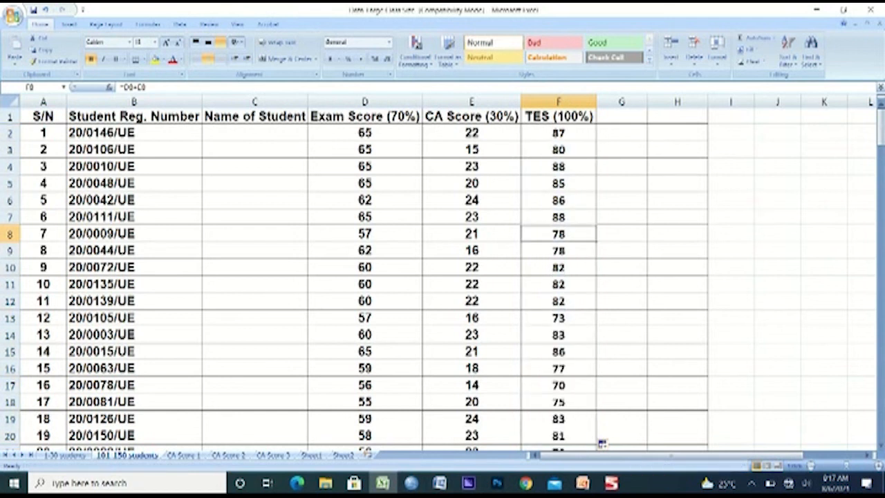
{"action": "key", "text": "Page_Down"}
{"action": "key", "text": "ctrl+Home"}
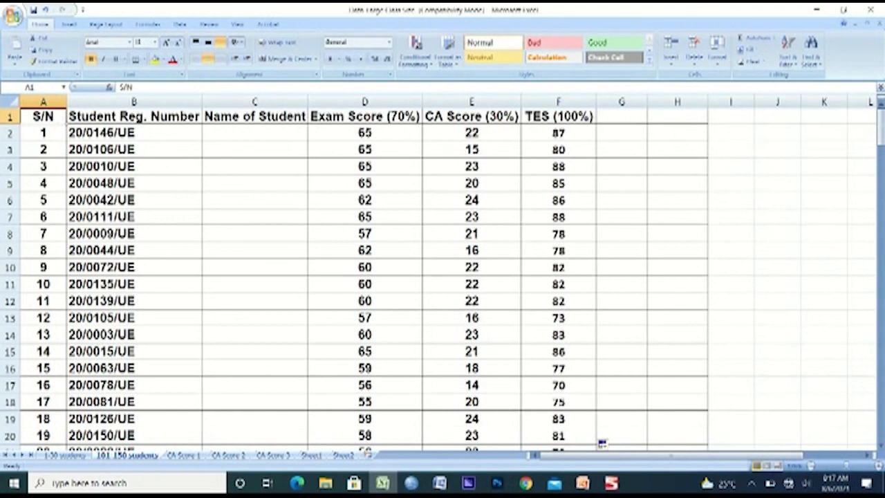